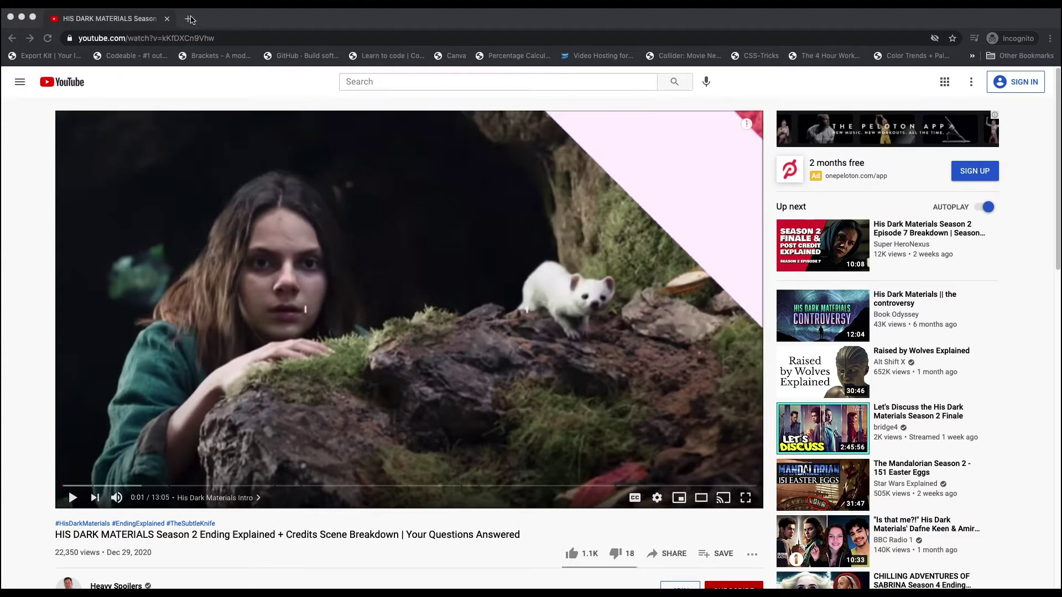
- Open a new blank incognito tab next to the His Dark Materials Season 2 video tab
left_click(188, 19)
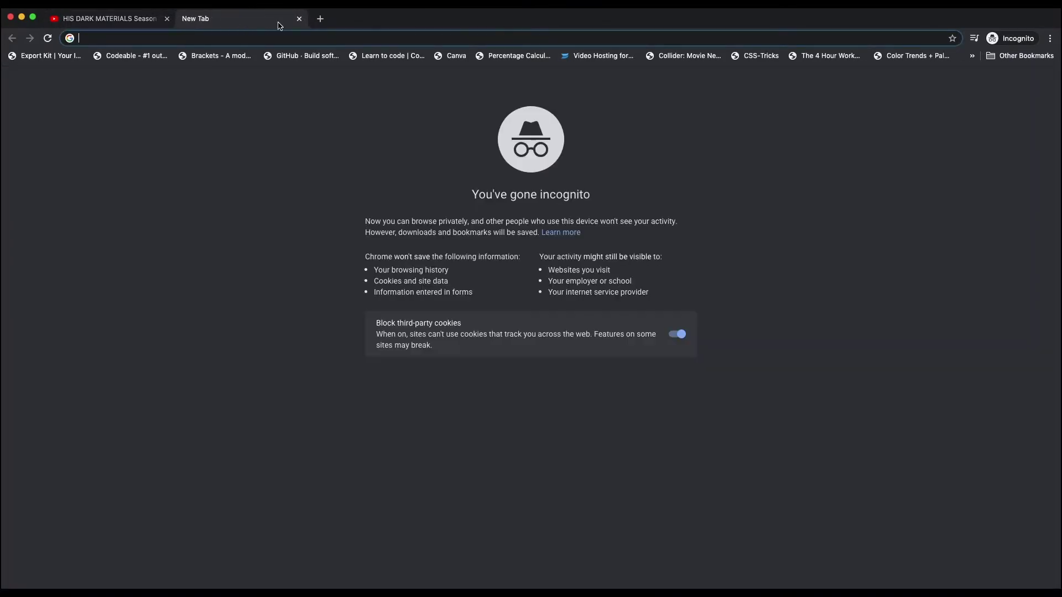
- Open about two dozen more blank New Tab tabs until the tab strip is crowded
left_click(320, 20)
left_click(453, 20)
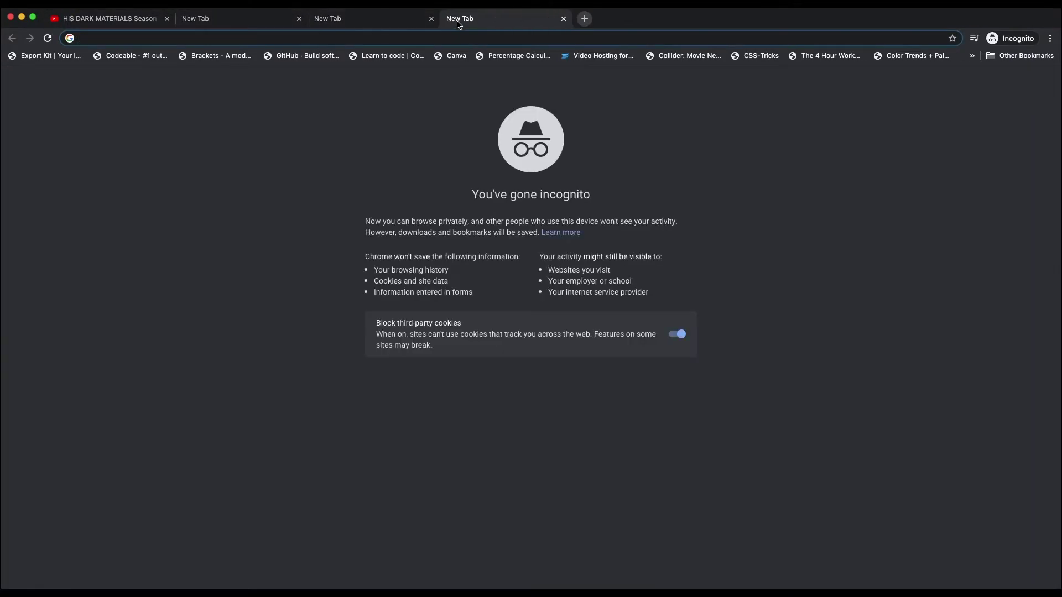
left_click(585, 19)
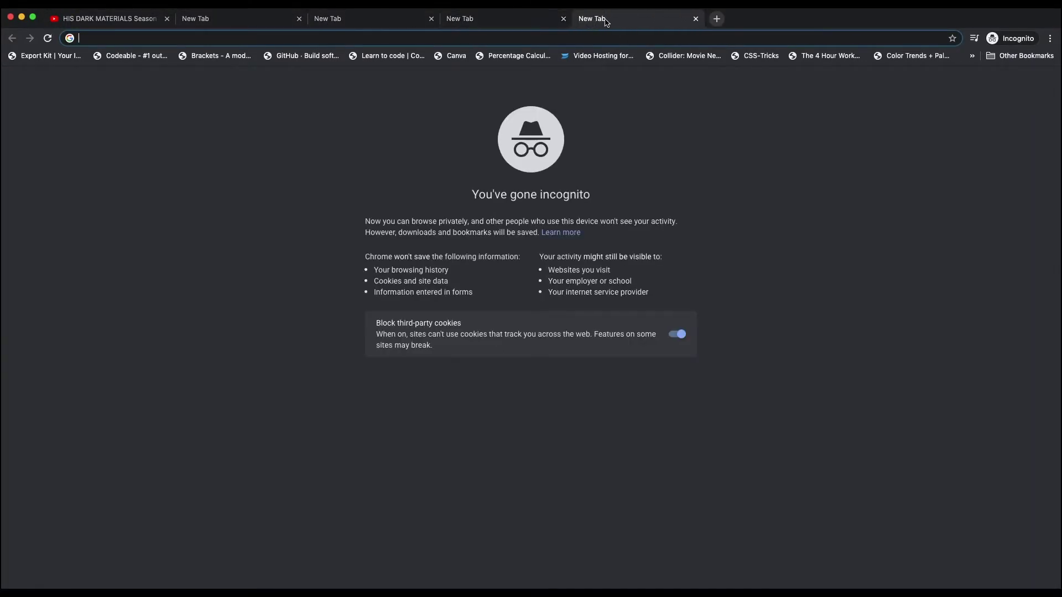
left_click(716, 20)
left_click(854, 19)
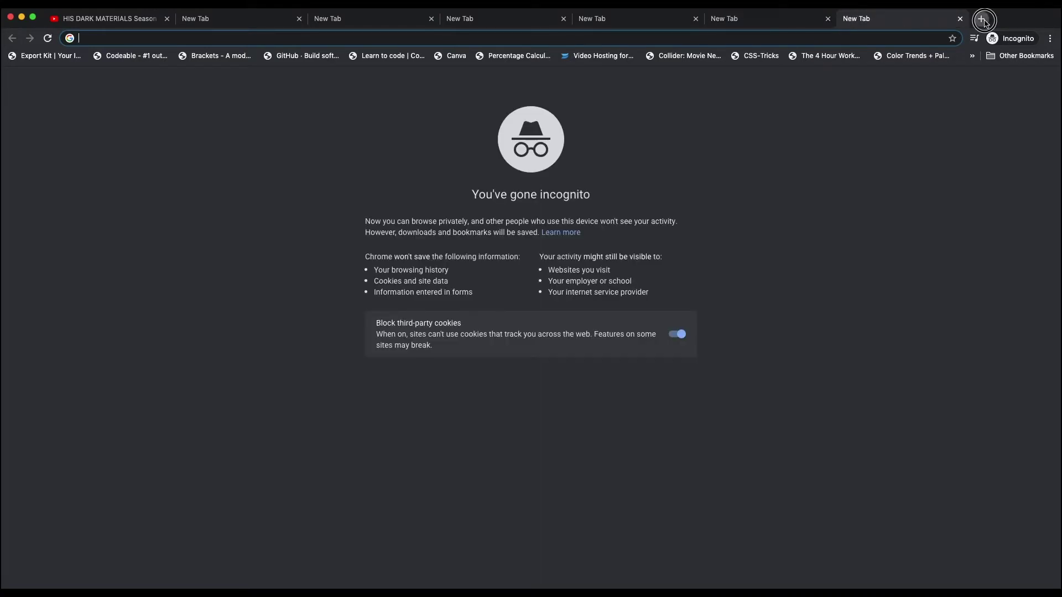
left_click(981, 20)
left_click(1029, 21)
left_click(1029, 20)
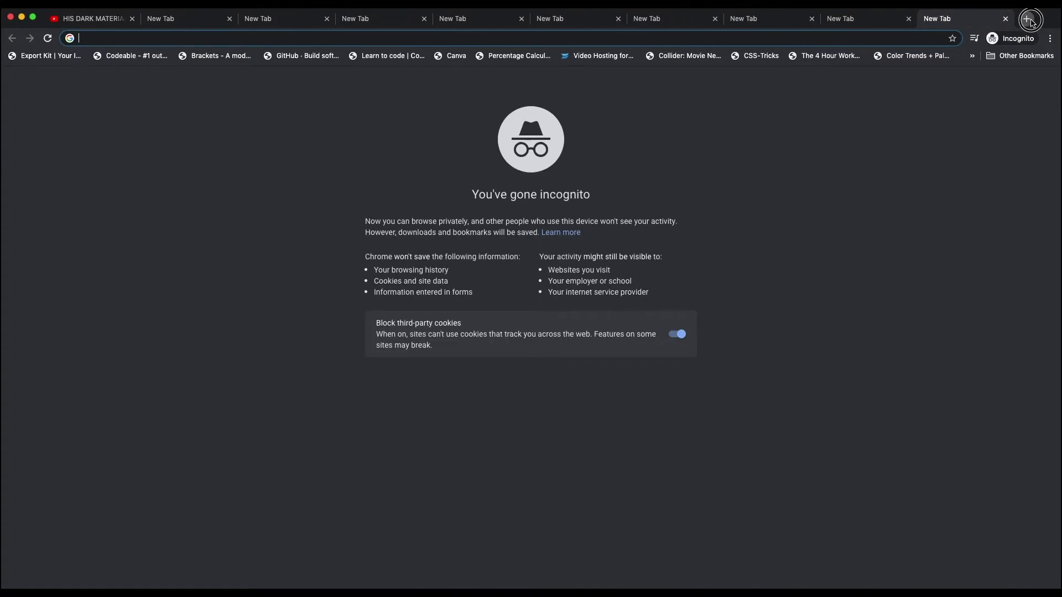
left_click(1029, 21)
left_click(1030, 20)
left_click(1030, 20)
left_click(1030, 21)
left_click(1029, 20)
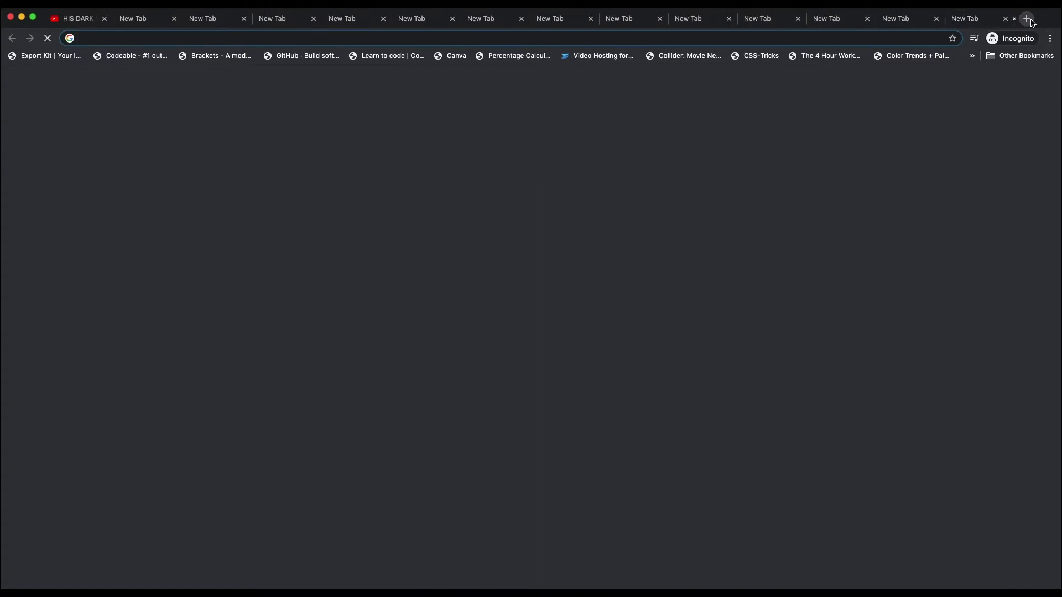
left_click(1029, 20)
left_click(1029, 20)
left_click(1030, 20)
left_click(1029, 21)
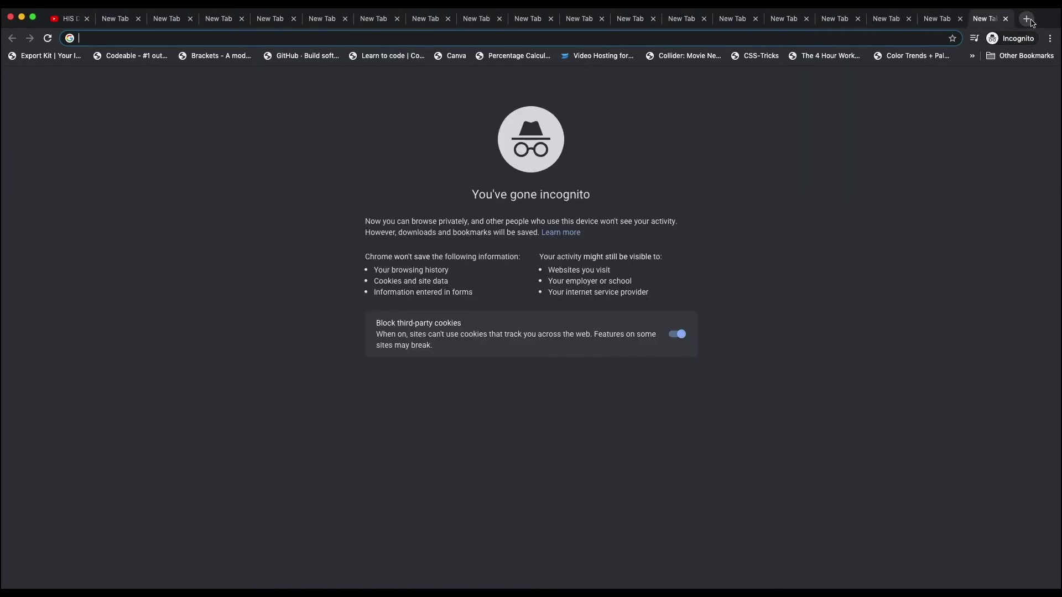
left_click(1029, 20)
left_click(1029, 21)
left_click(1029, 20)
left_click(1029, 20)
left_click(1029, 21)
left_click(1029, 21)
left_click(1029, 20)
left_click(1030, 20)
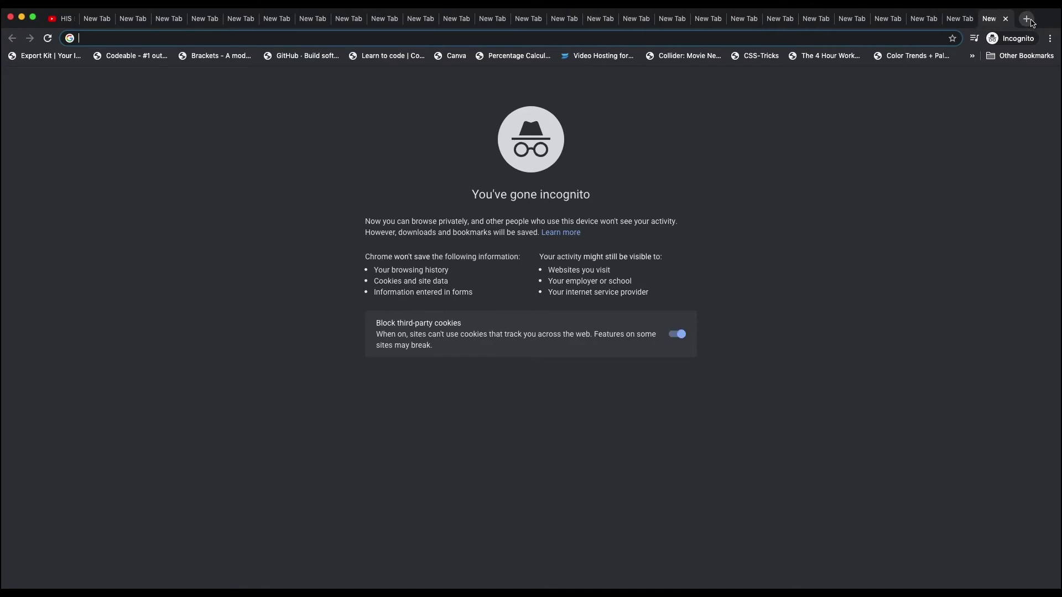
- Close the extra blank tabs, keeping the video tab and one New Tab, which ends up active
left_click(1005, 19)
left_click(1005, 19)
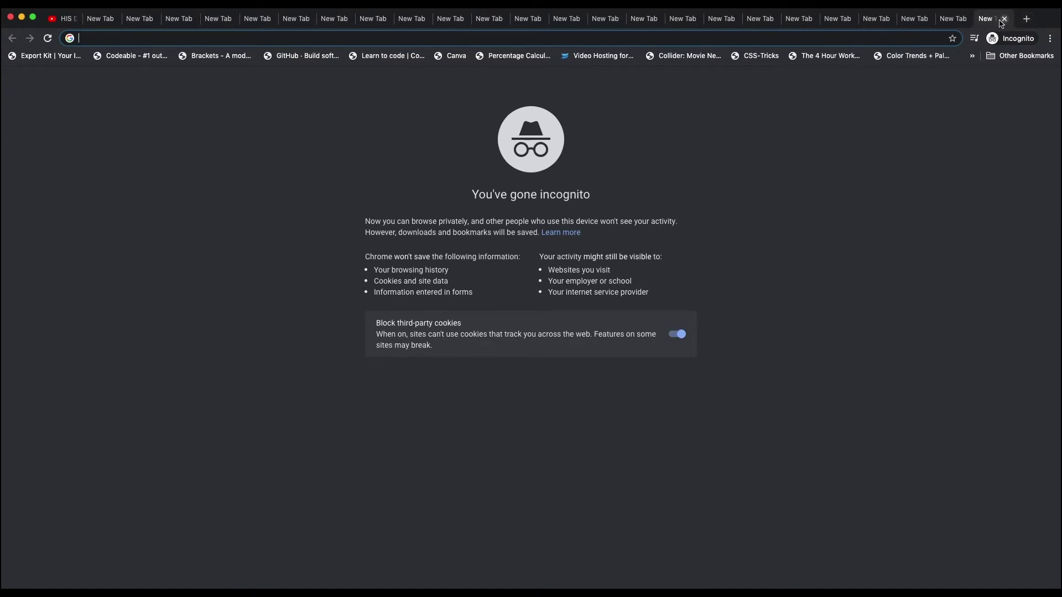
left_click(1006, 20)
left_click(1006, 19)
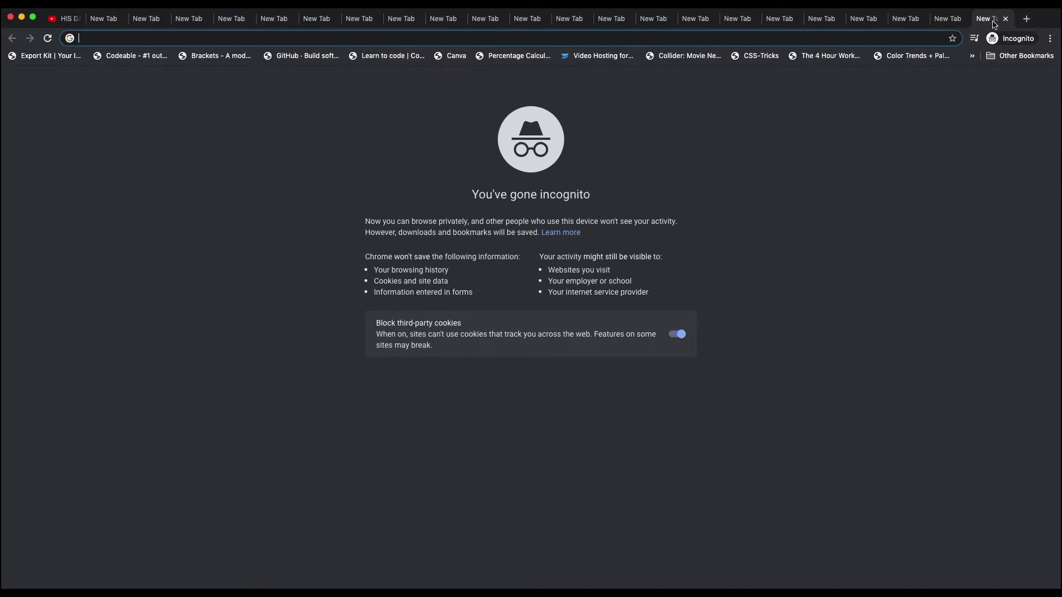
left_click(1005, 20)
left_click(1006, 21)
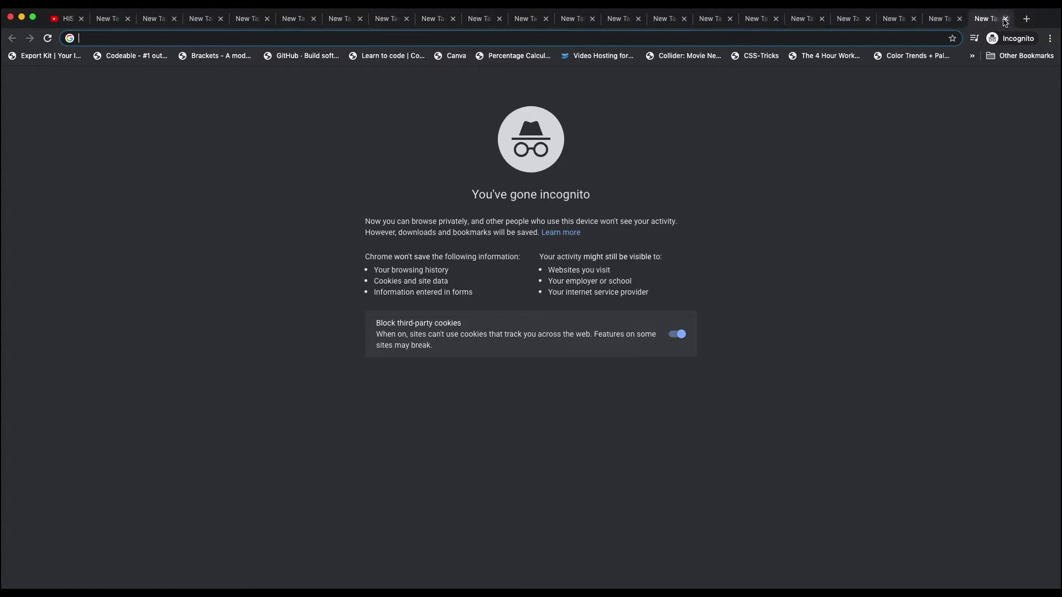
left_click(1006, 21)
left_click(1004, 21)
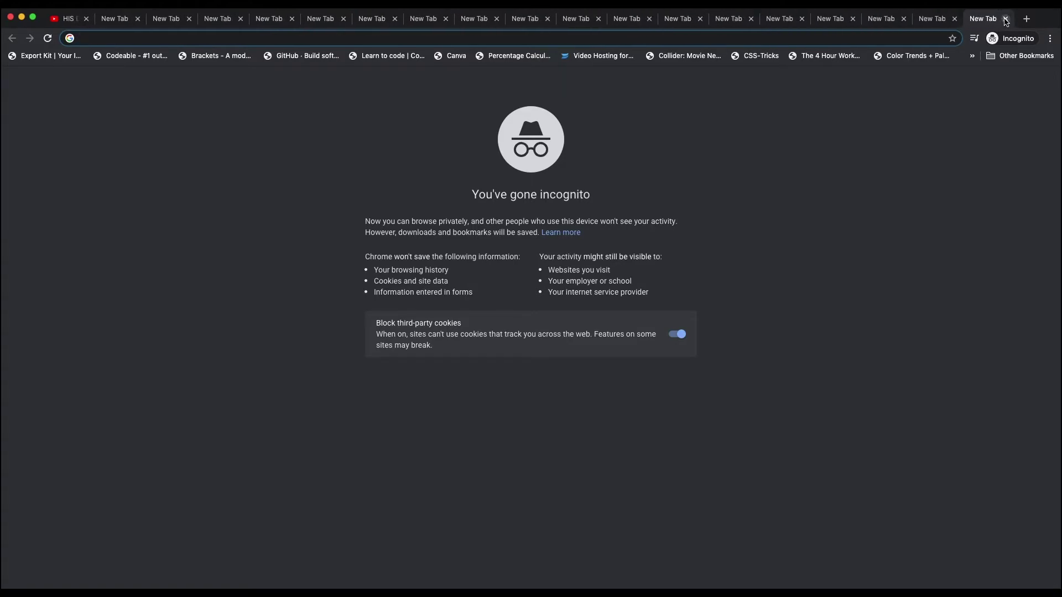
left_click(1002, 22)
left_click(1005, 20)
left_click(1006, 20)
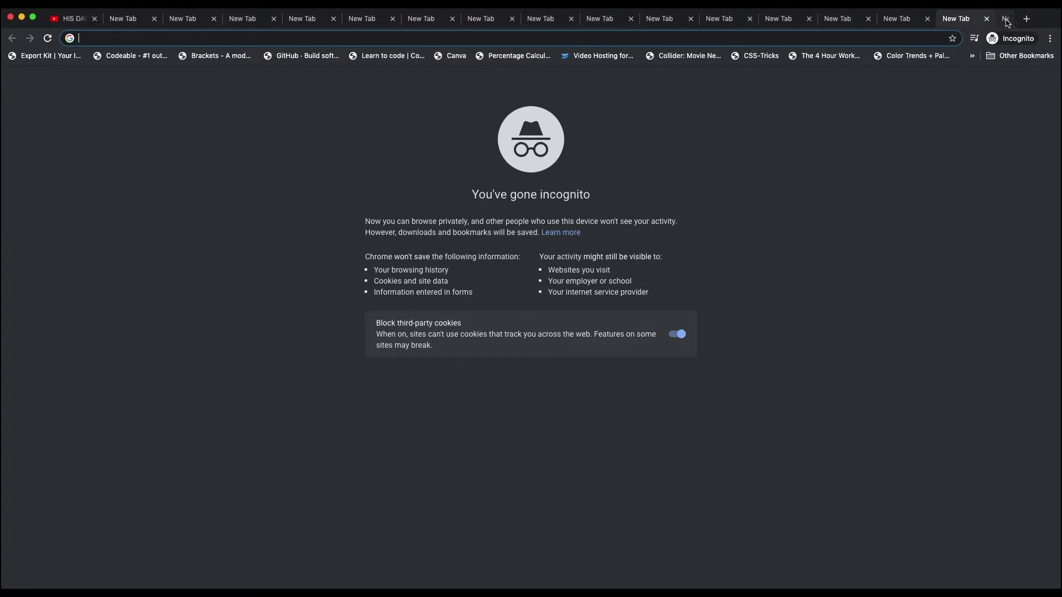
left_click(1004, 21)
left_click(1005, 21)
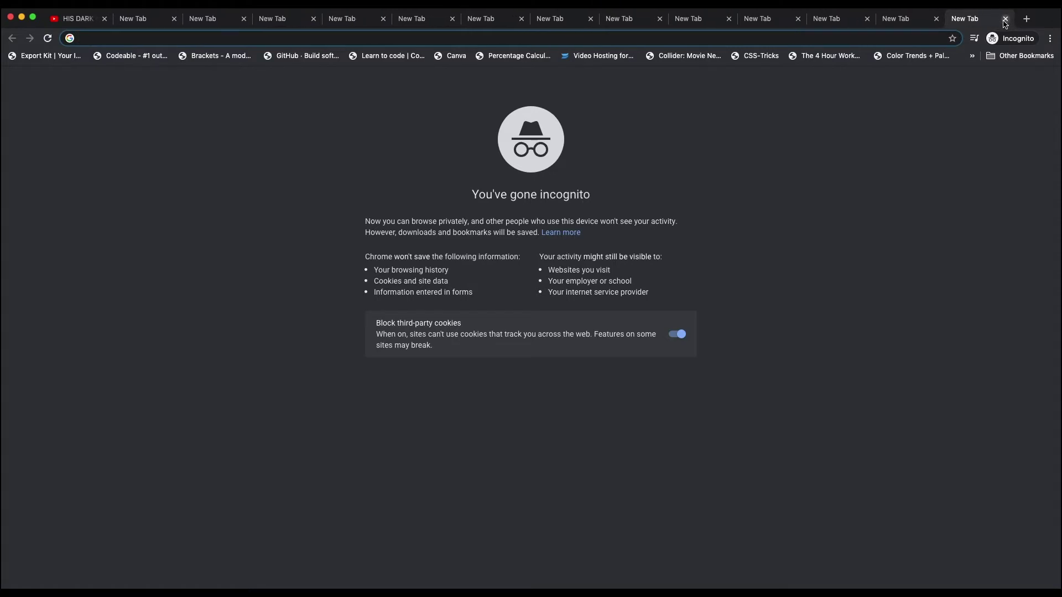
left_click(1005, 20)
left_click(1005, 21)
left_click(1005, 20)
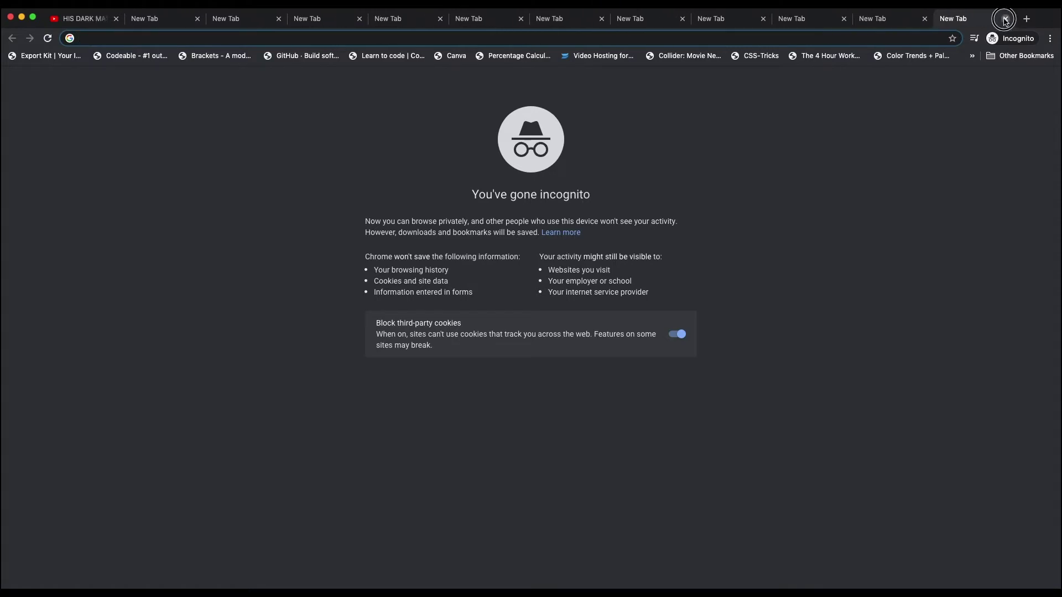
left_click(1005, 20)
left_click(1006, 20)
left_click(1005, 20)
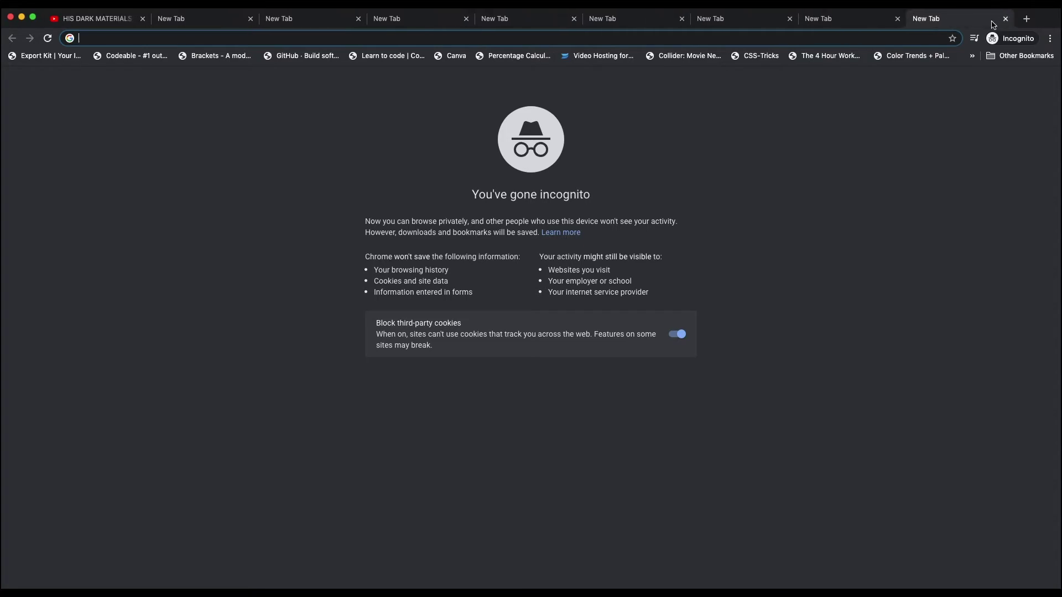
left_click(1006, 20)
left_click(1003, 20)
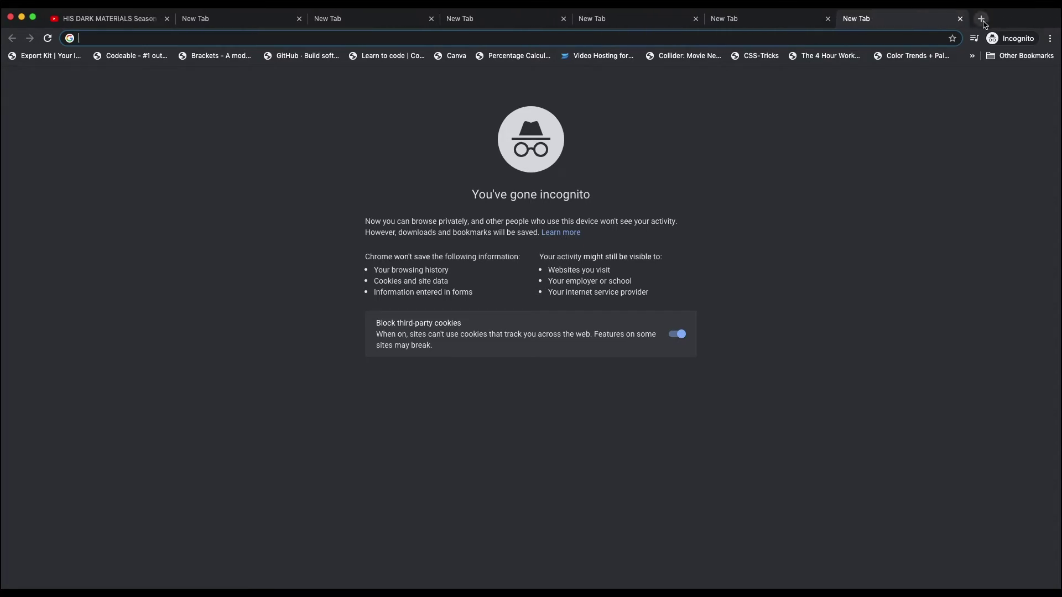
left_click(961, 21)
left_click(828, 20)
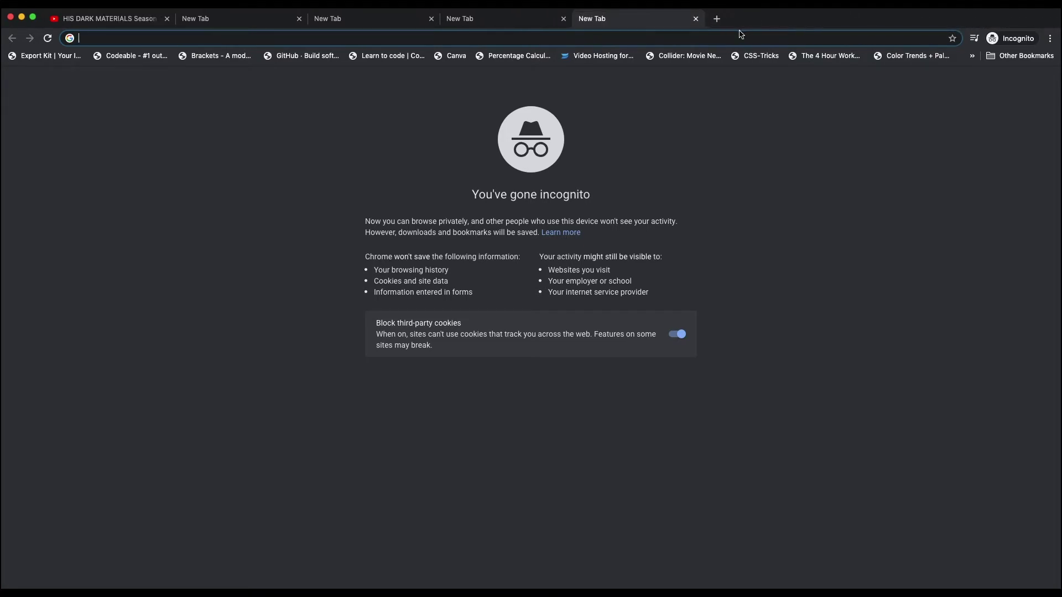
left_click(696, 21)
left_click(563, 19)
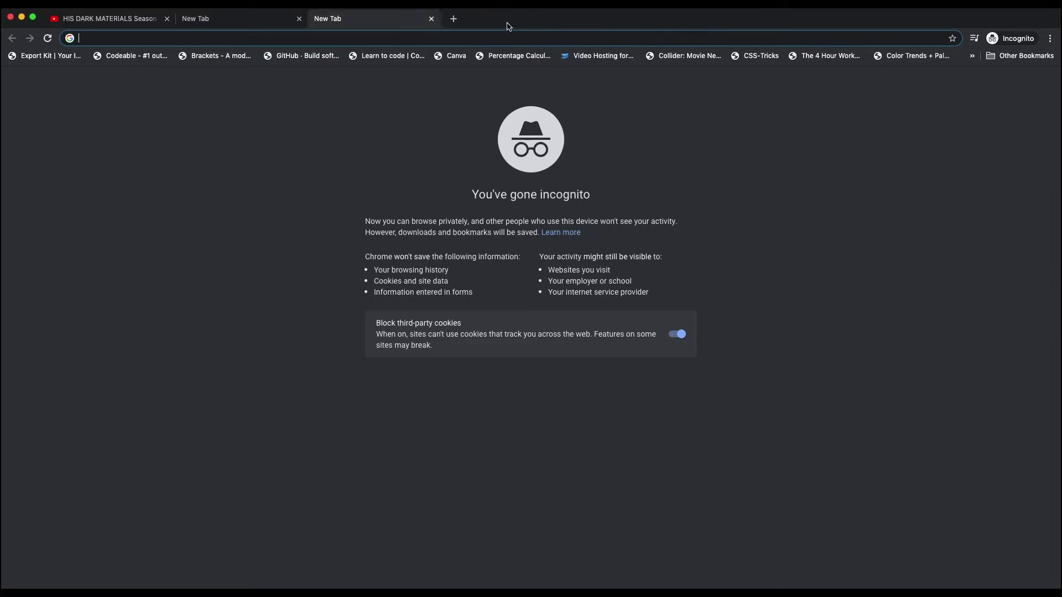
left_click(432, 20)
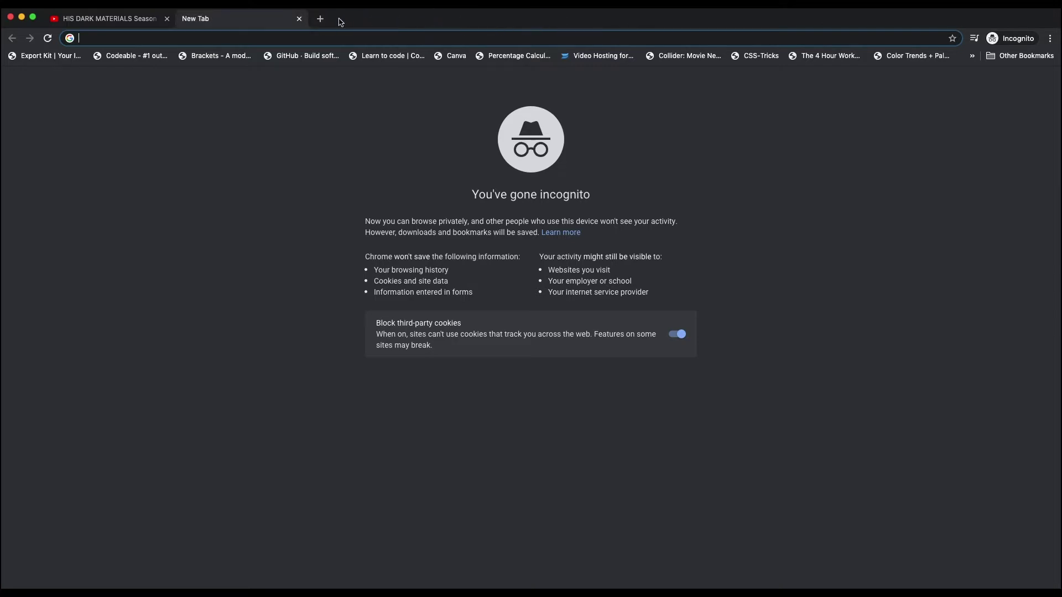
left_click(138, 20)
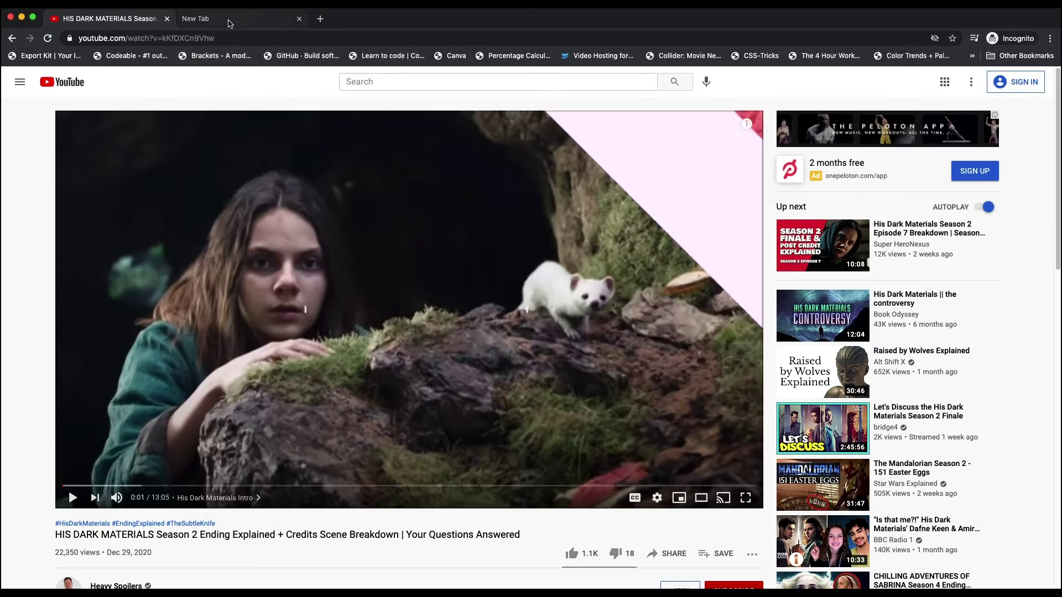
left_click(227, 26)
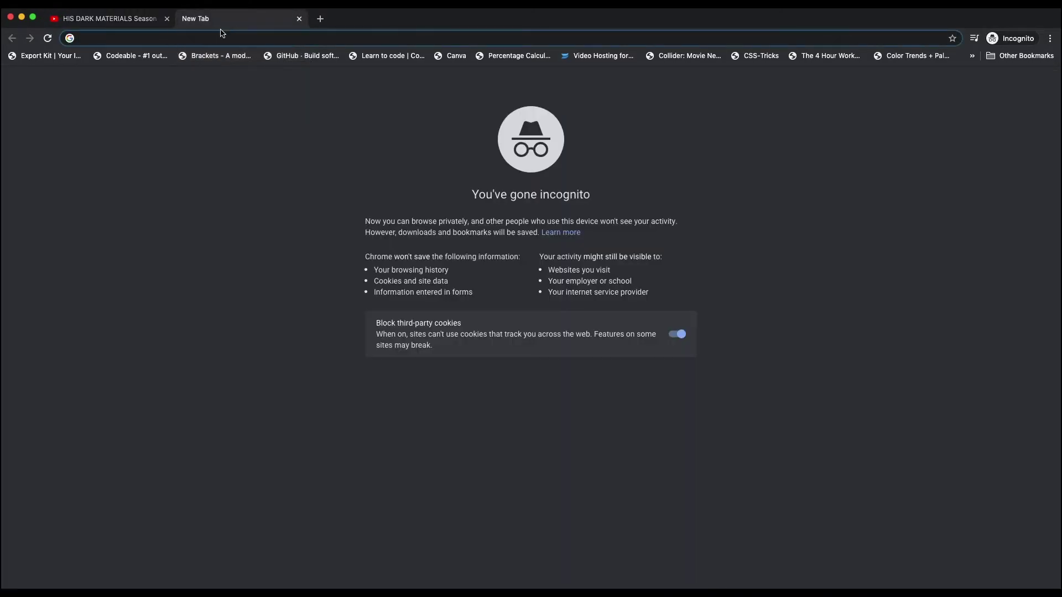
- Go to youtube.com and search for 'his dark materials'
type("youtube.com")
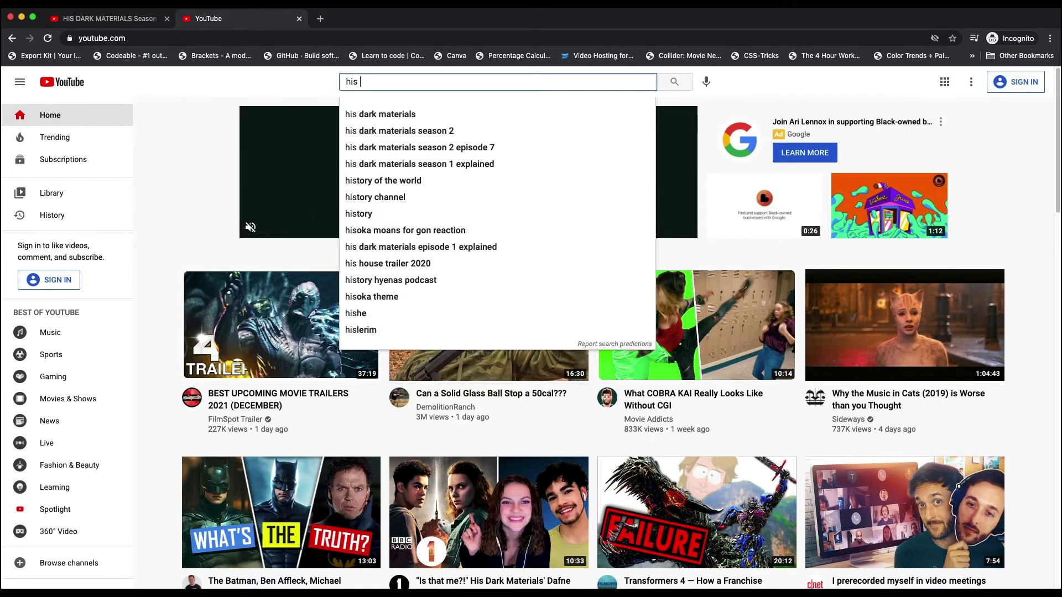
key("Down")
key("Return")
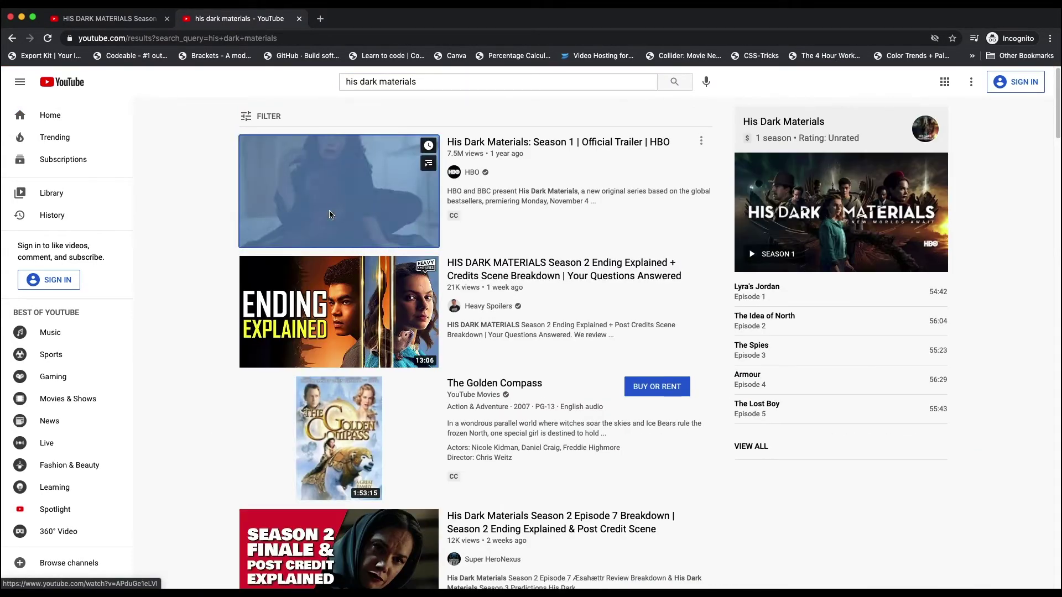
- Open the Season 1 trailer, Season 2 Episode 7 breakdown, Season 3 and controversy videos in new tabs
right_click(331, 210)
left_click(348, 216)
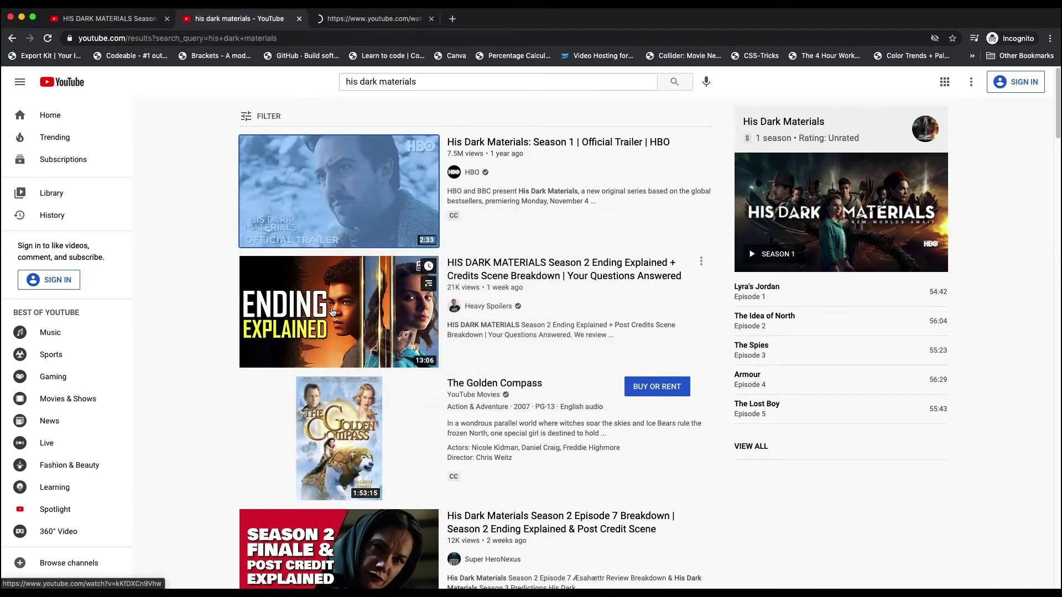
right_click(332, 514)
left_click(356, 502)
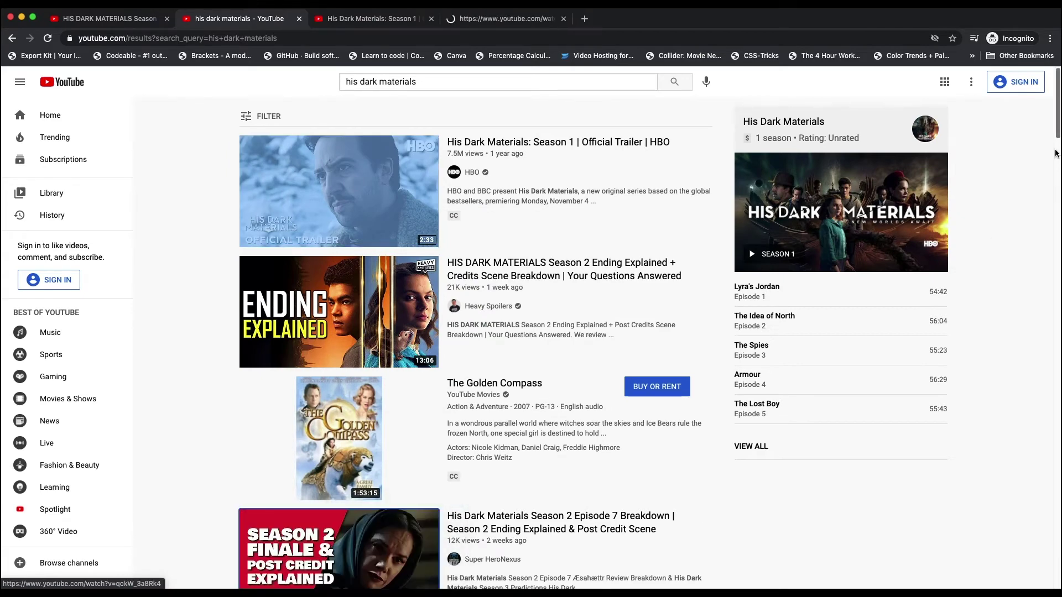
scroll(830, 209, "down", 6)
right_click(307, 279)
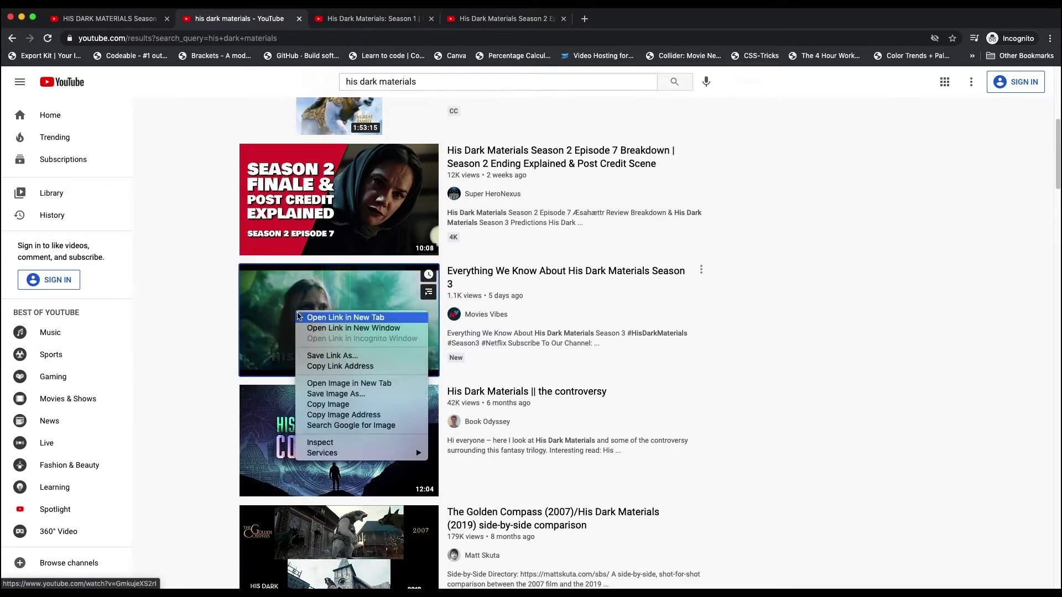
left_click(329, 288)
right_click(303, 464)
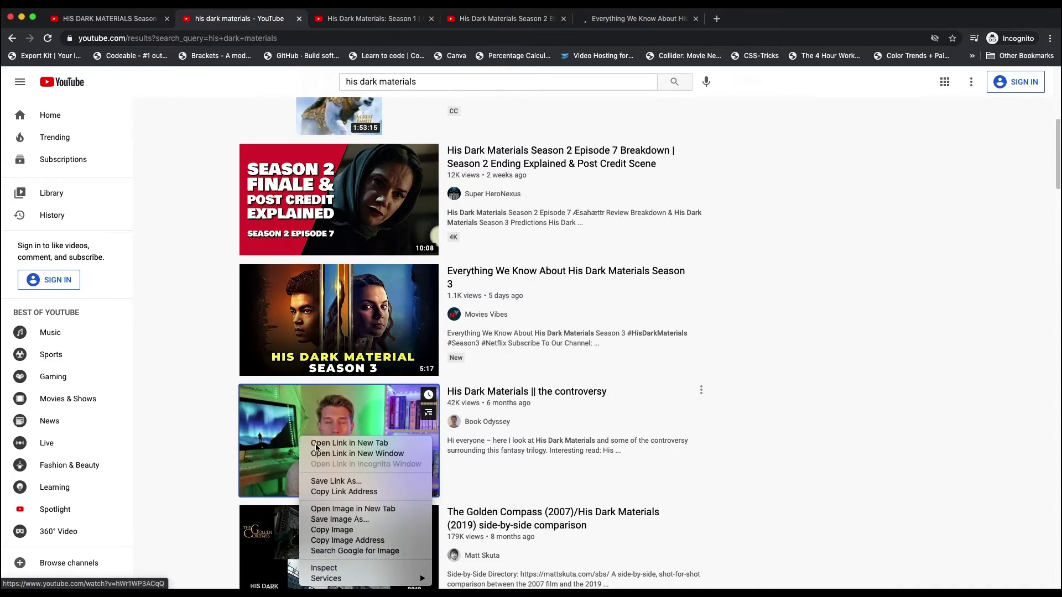
left_click(316, 442)
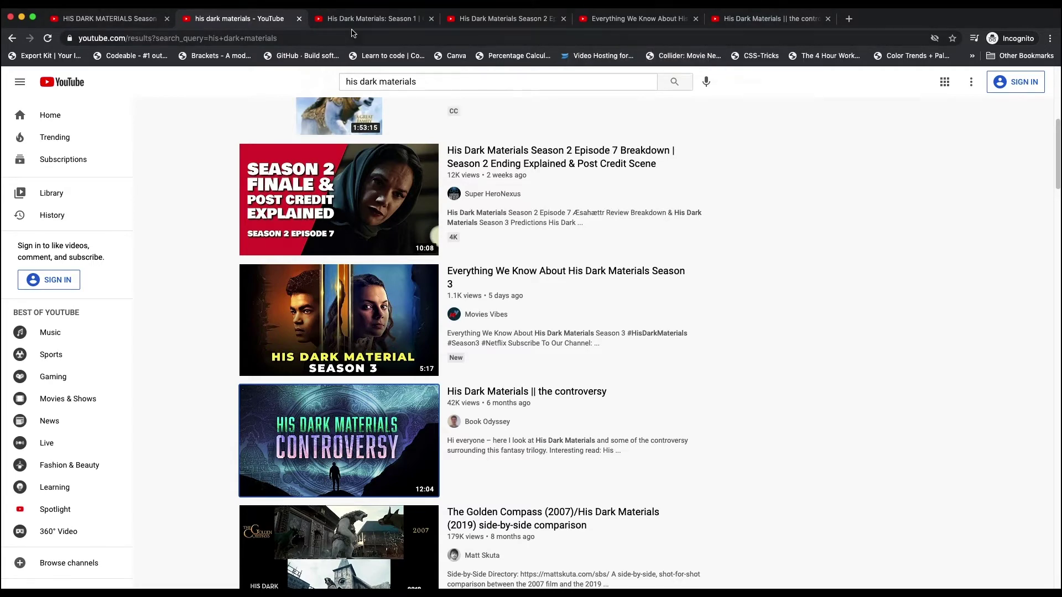
- Switch to the controversy video tab and pause the ad playing there
left_click(747, 15)
right_click(738, 18)
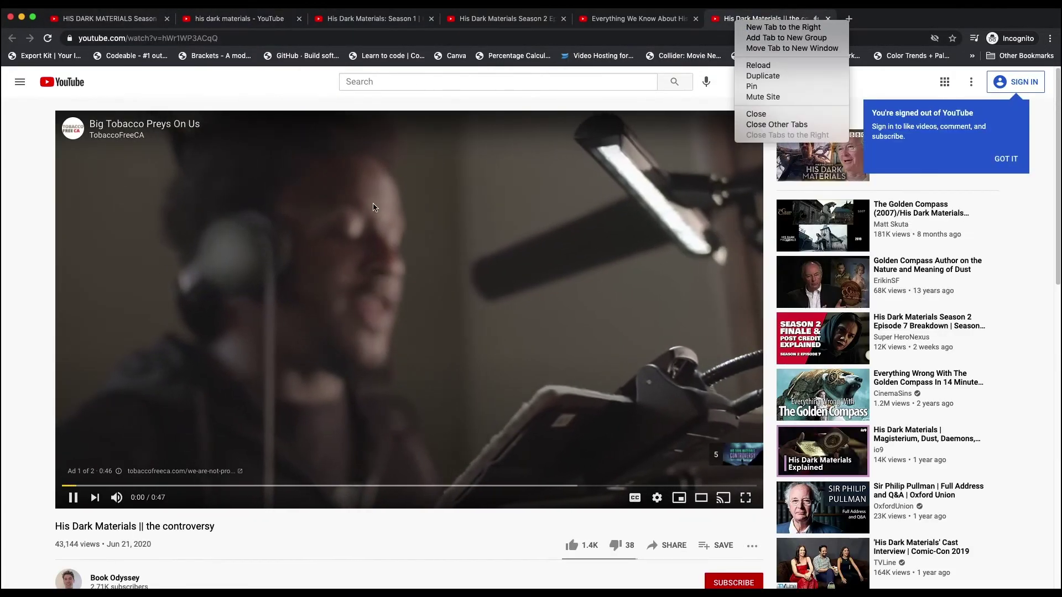
left_click(79, 501)
left_click(74, 498)
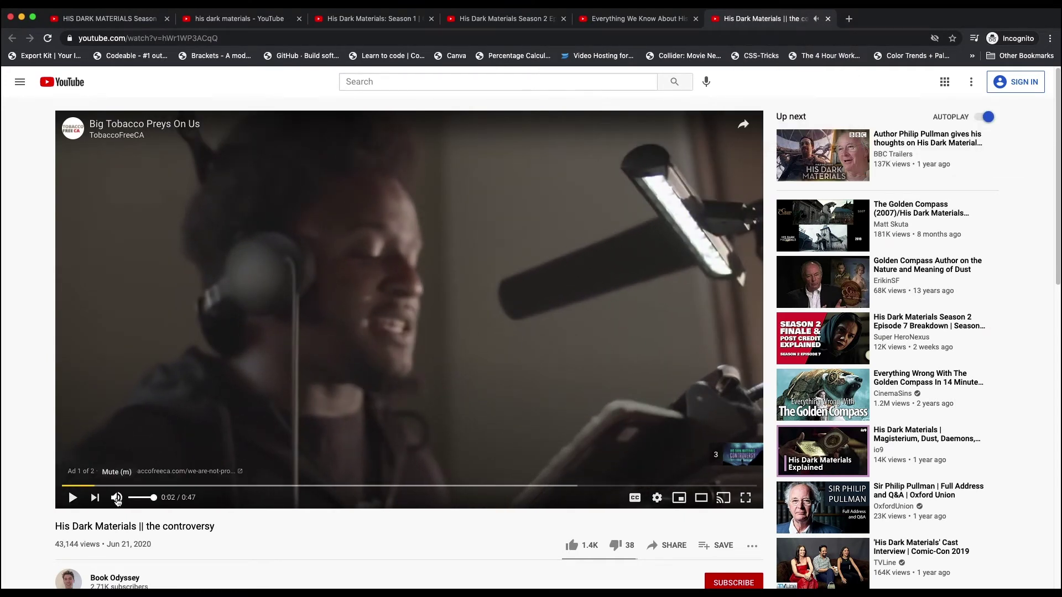
- Put the controversy tab into a new tab group named 'His Dark Materials Research'
right_click(756, 23)
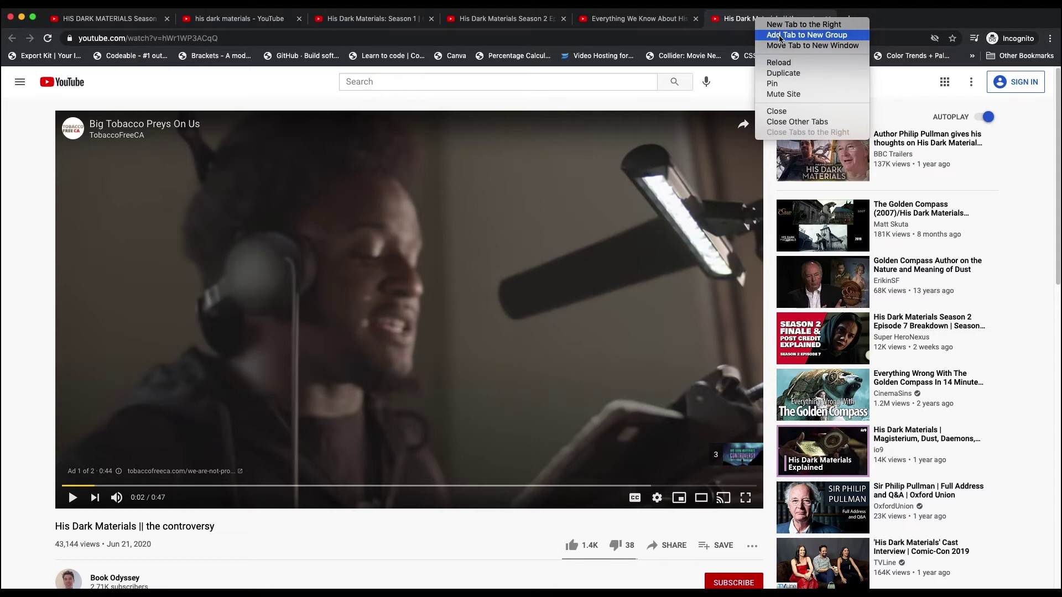
left_click(780, 35)
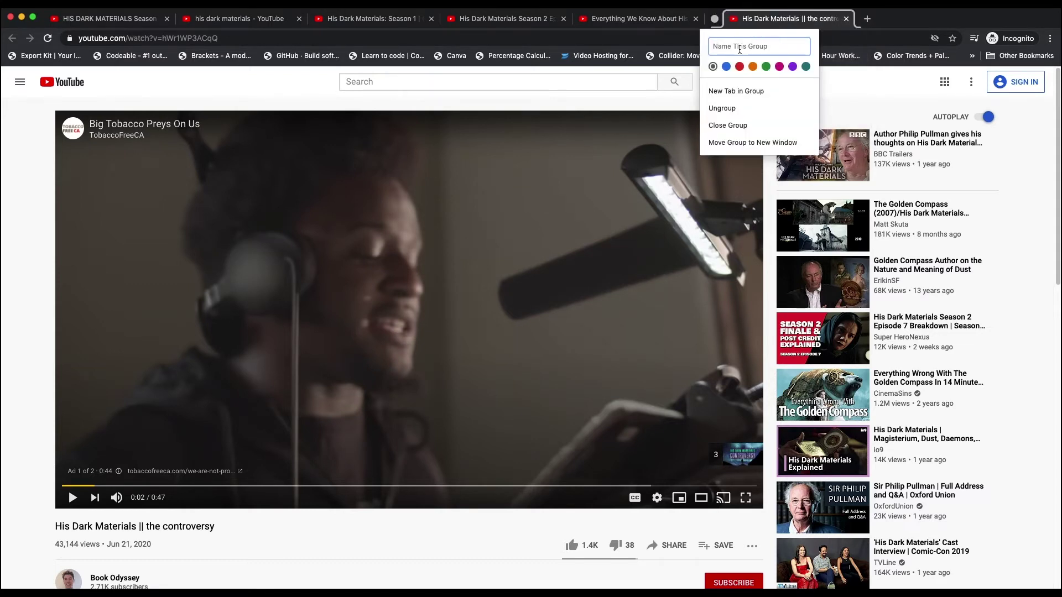
type("H")
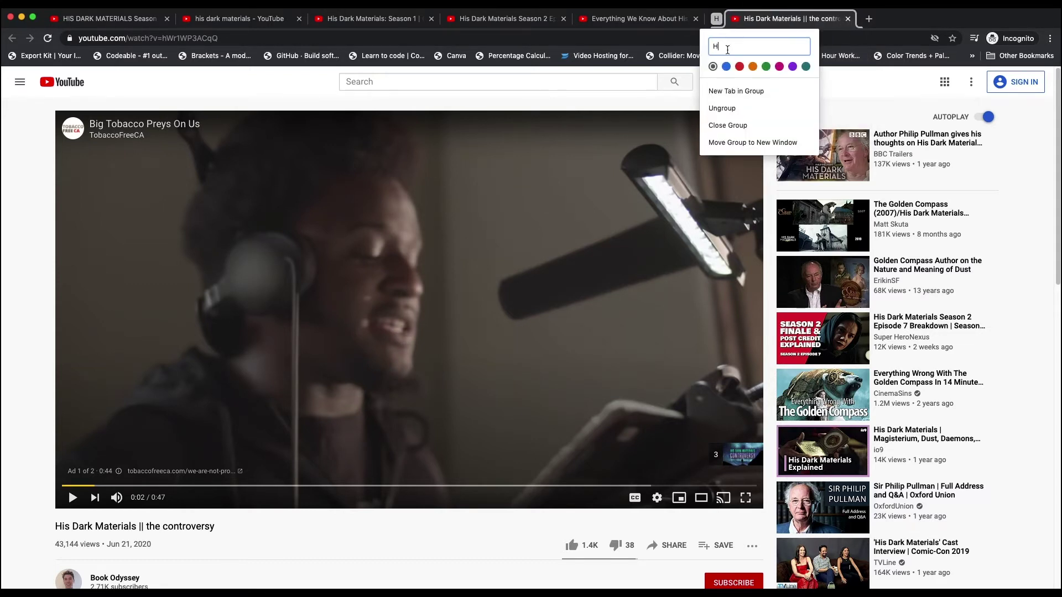
type("is Dark Mat")
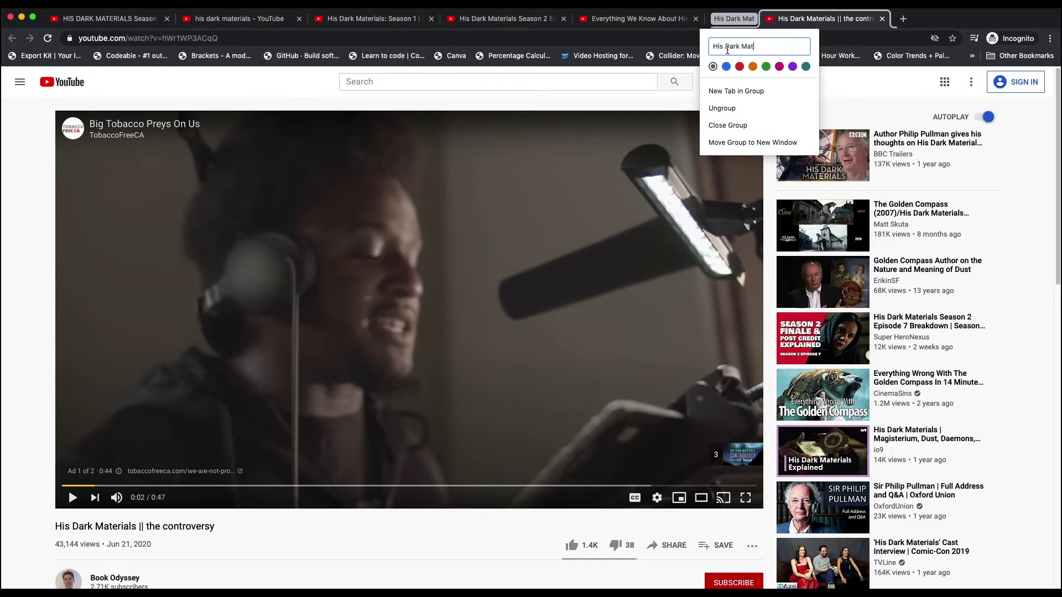
type("erials Rese")
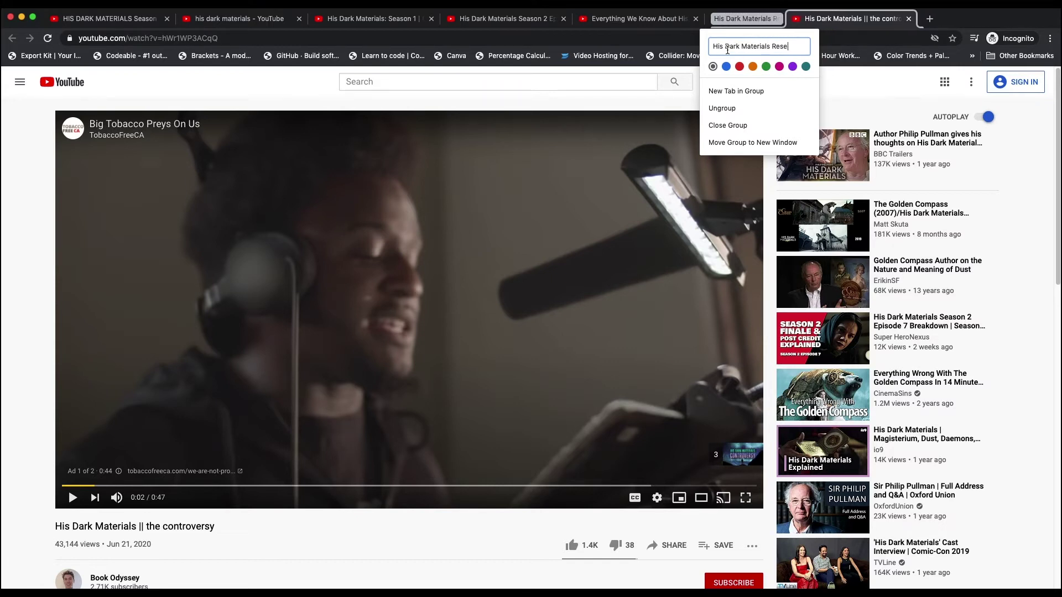
type("arch")
key("Return")
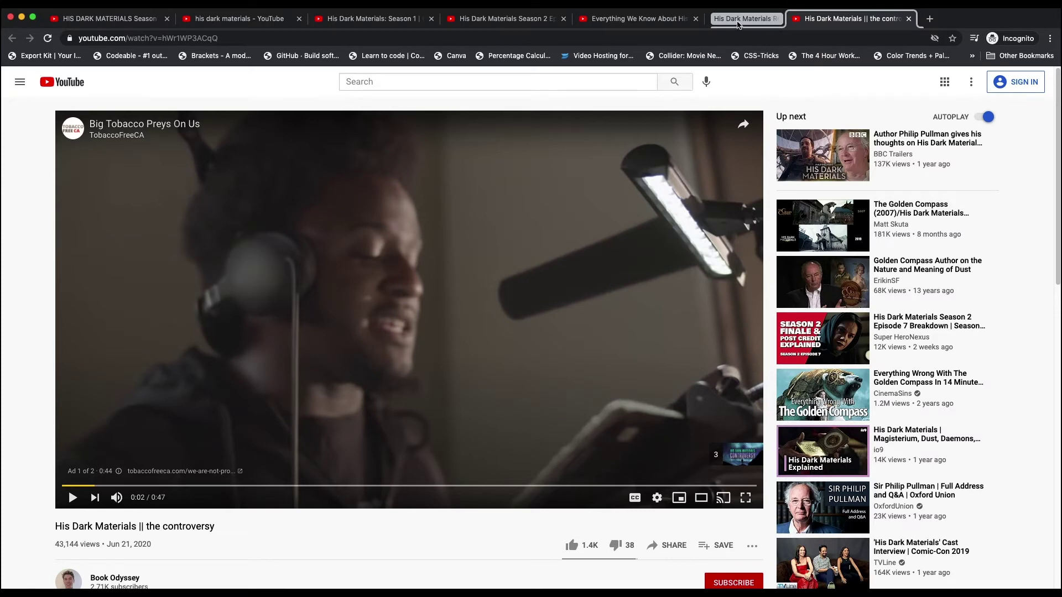
right_click(638, 22)
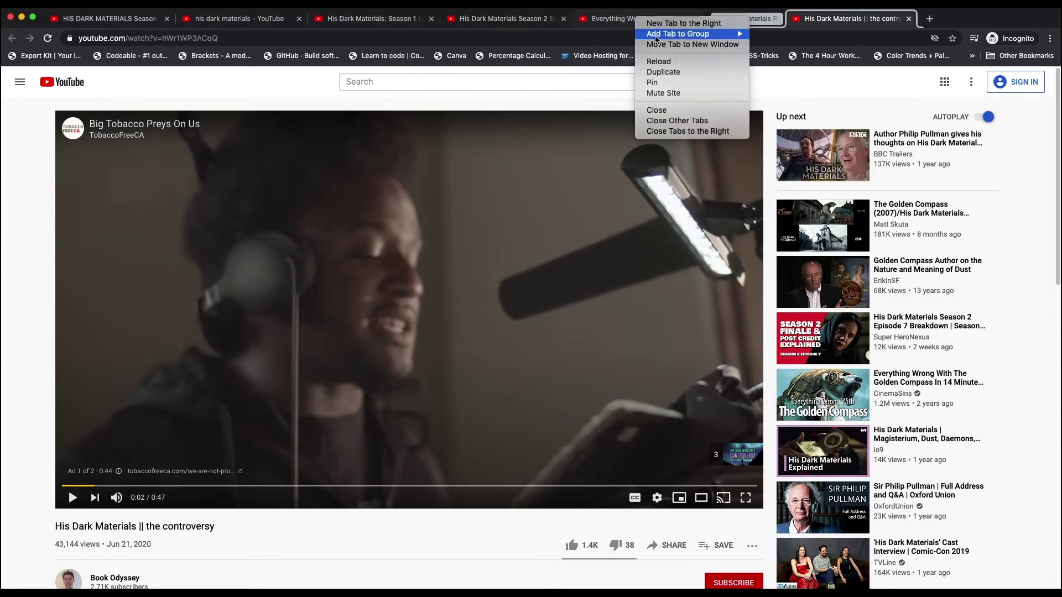
- Move the Everything We Know tab and the Season 2 Episode 7 breakdown tab into His Dark Materials Research
mouse_move(661, 38)
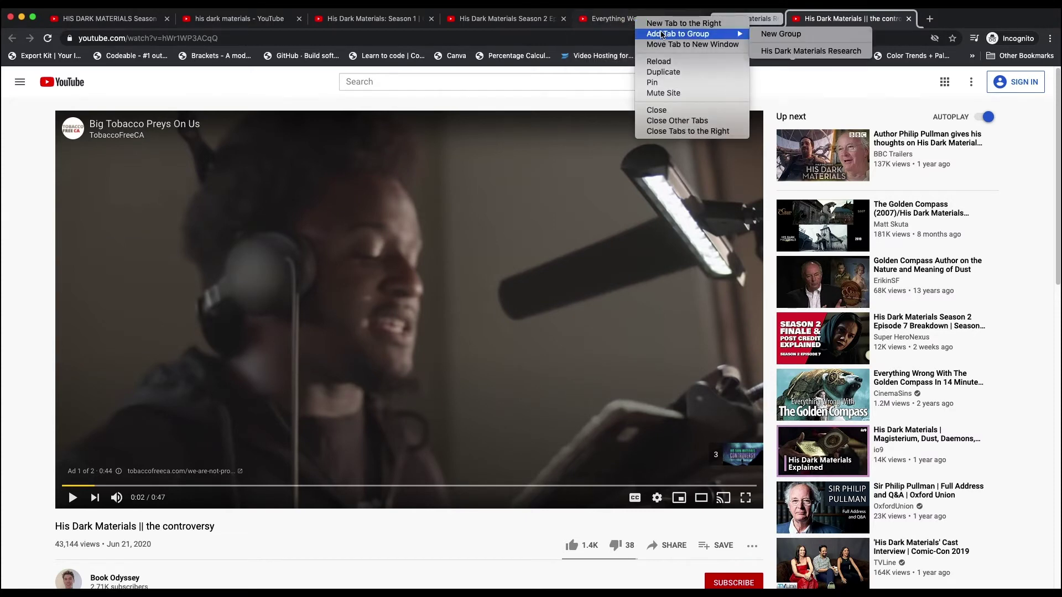
left_click(780, 50)
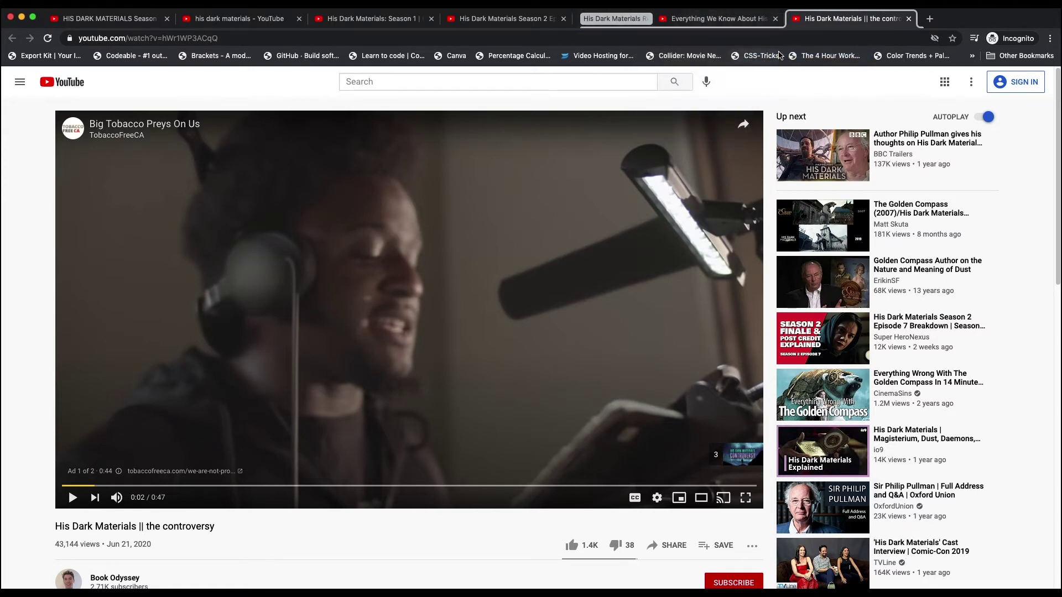
right_click(497, 22)
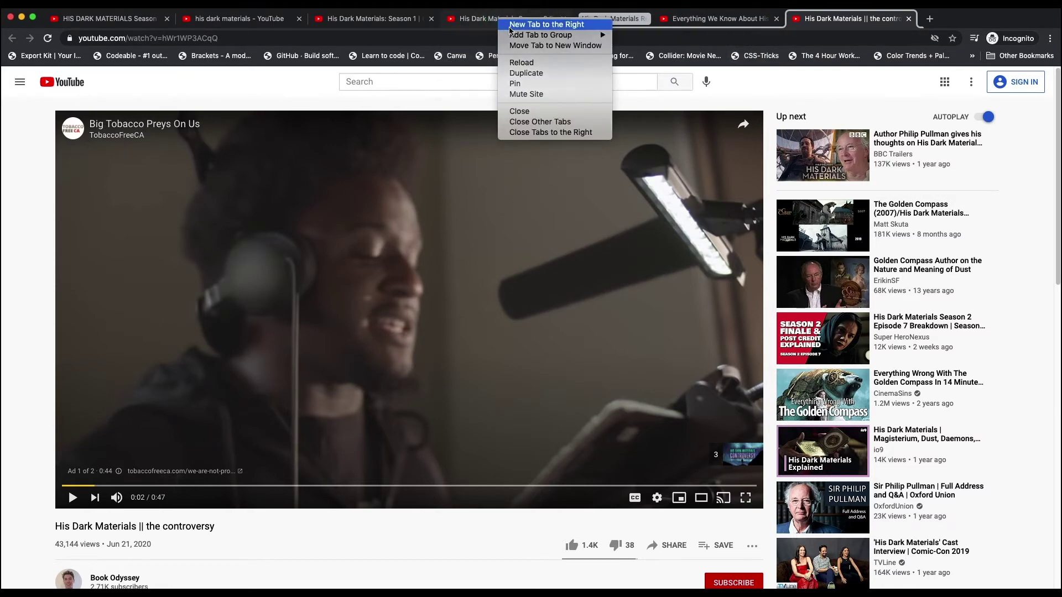
mouse_move(548, 35)
left_click(659, 52)
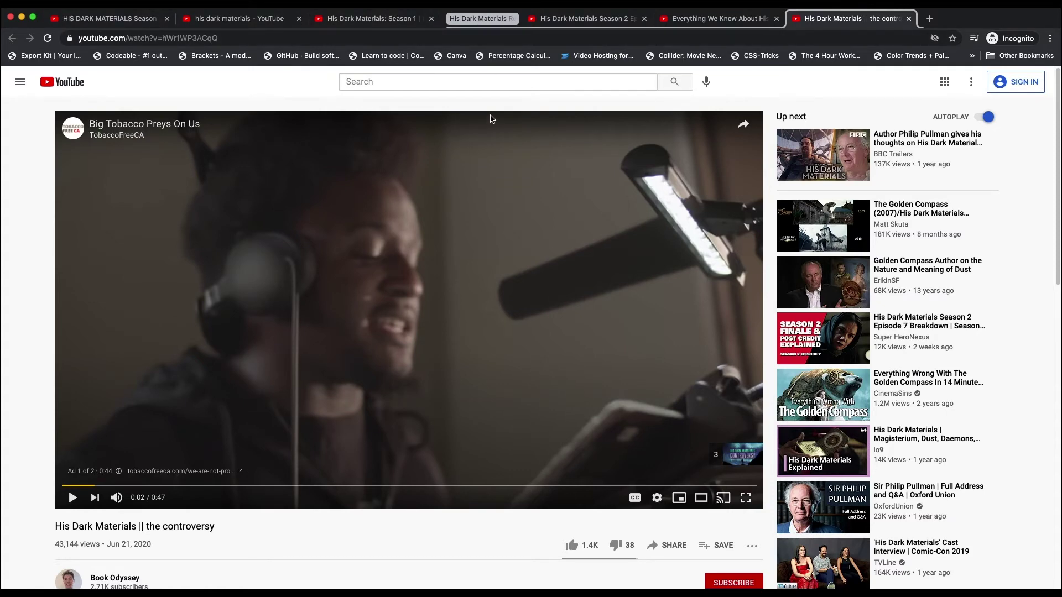
- Collapse the His Dark Materials Research group and pause the playing Season 1 trailer
left_click(481, 18)
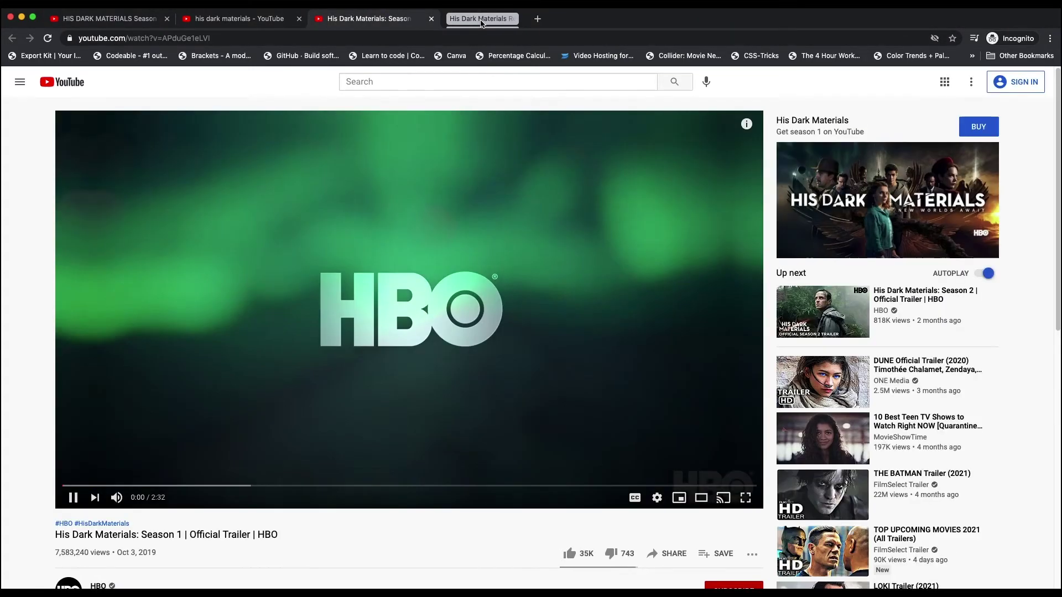
left_click(67, 505)
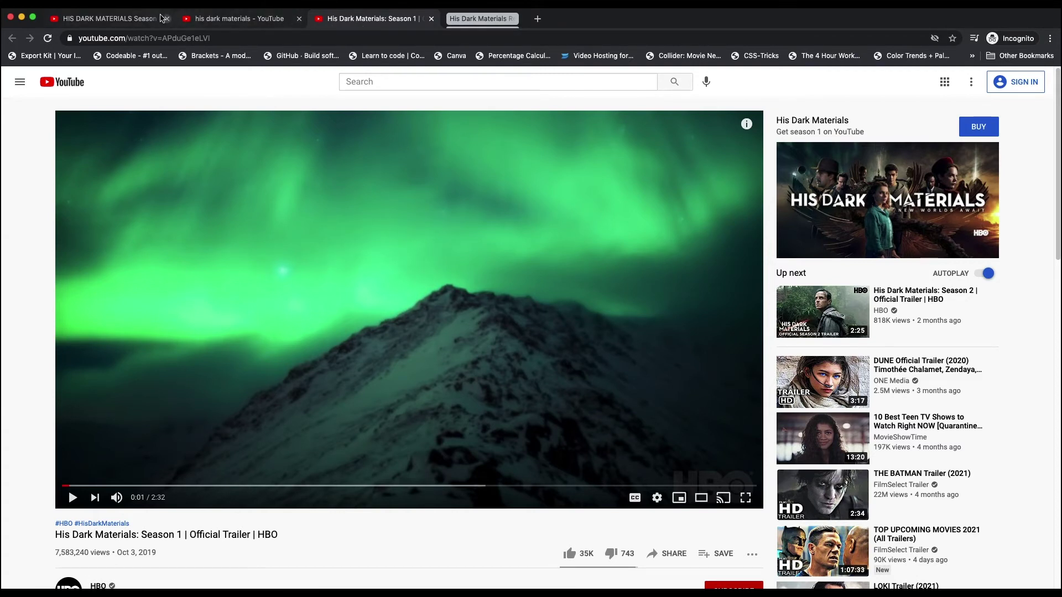
- Put the Season 1 trailer tab into a new green group named 'His Dark Materails 2'
right_click(351, 20)
mouse_move(386, 37)
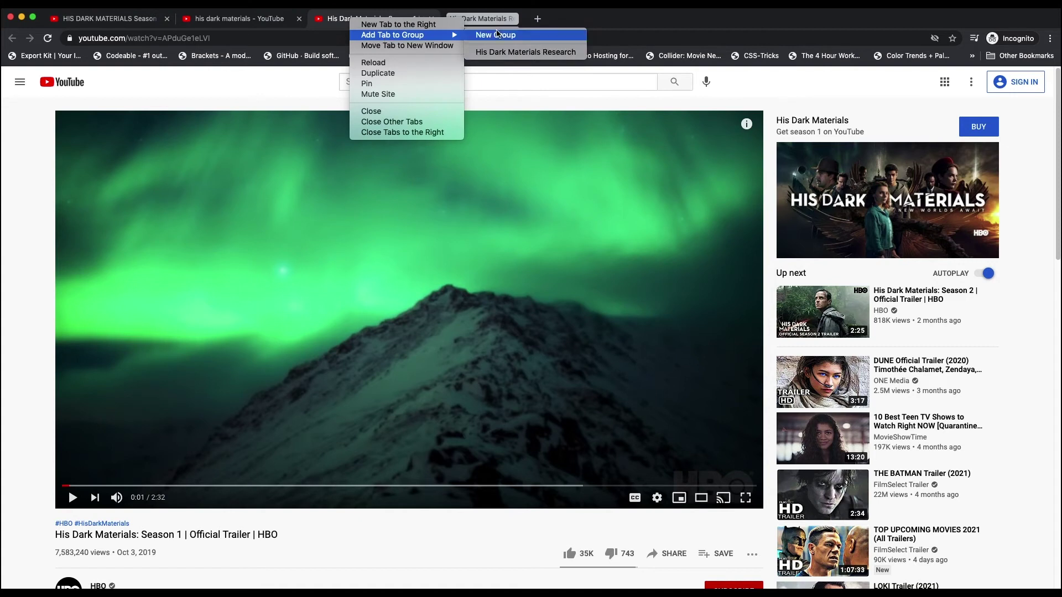
left_click(495, 34)
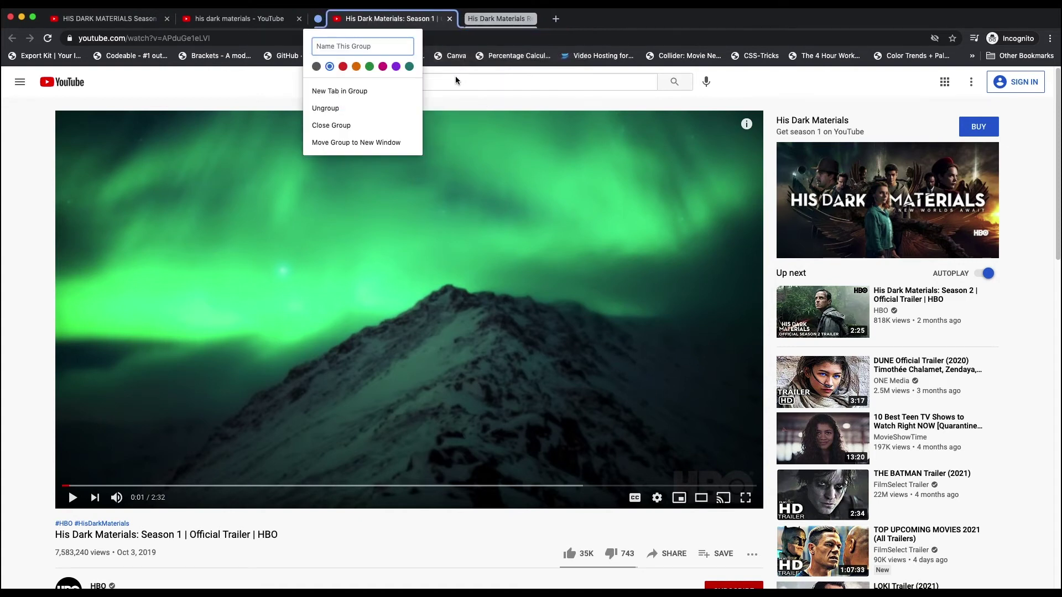
type("His Da")
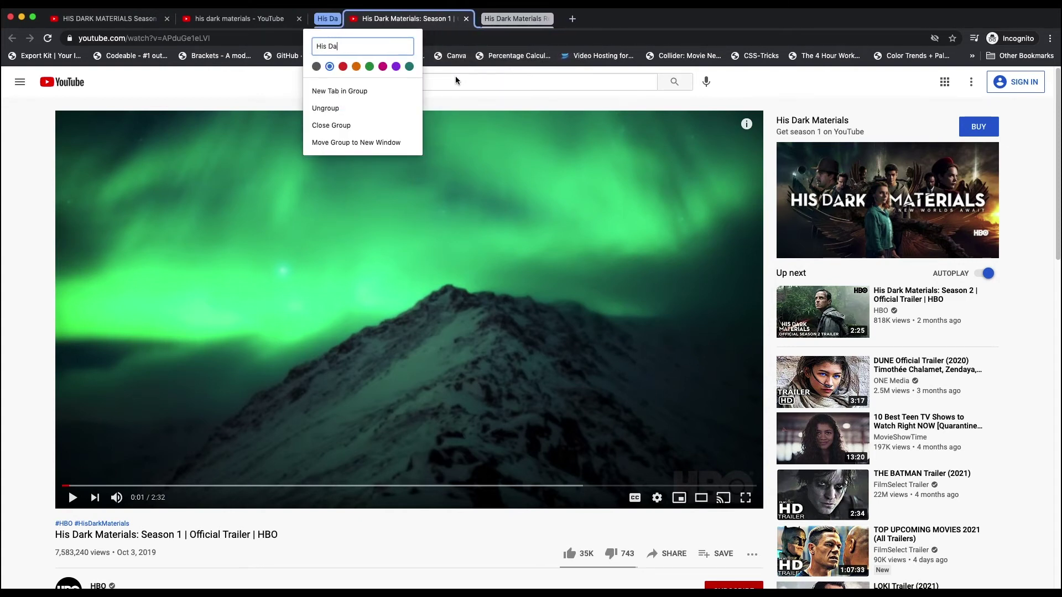
type("rk Materails 2")
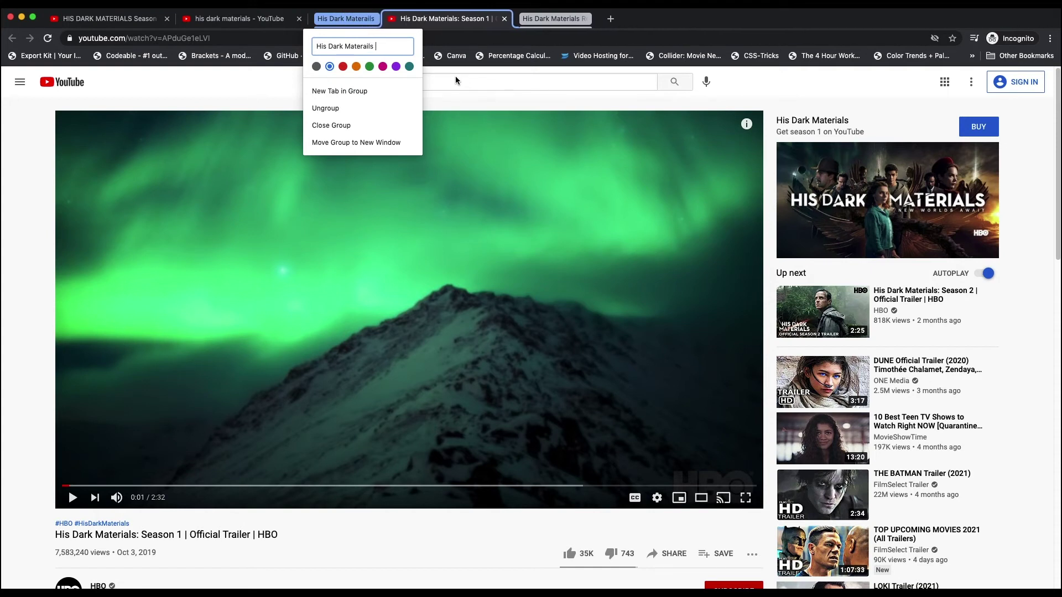
left_click(343, 67)
left_click(370, 67)
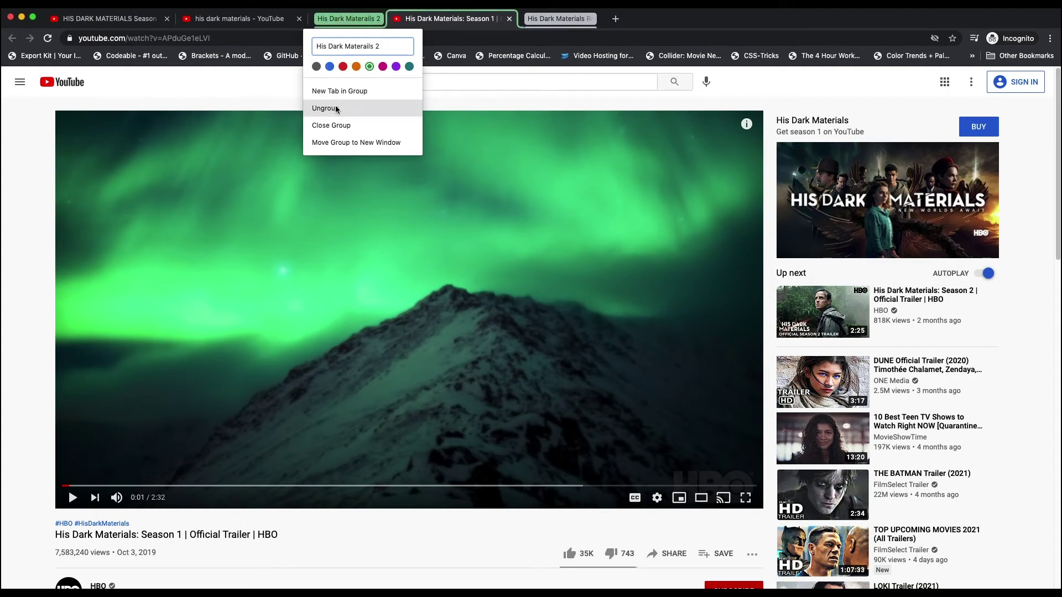
key("Escape")
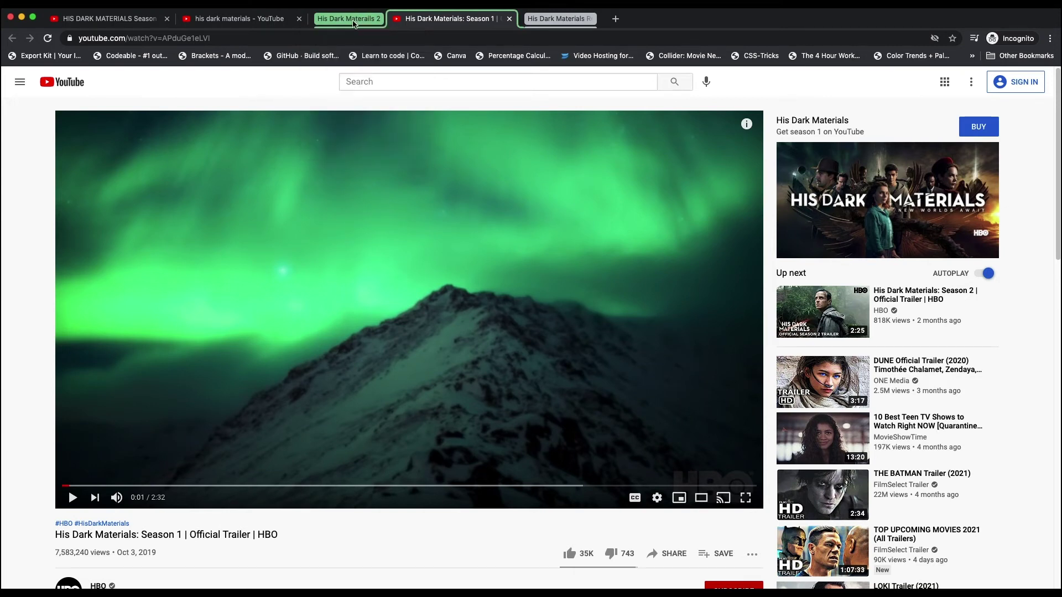
- Add the search results tab and the first video tab to 'His Dark Materails 2'
right_click(239, 21)
mouse_move(268, 36)
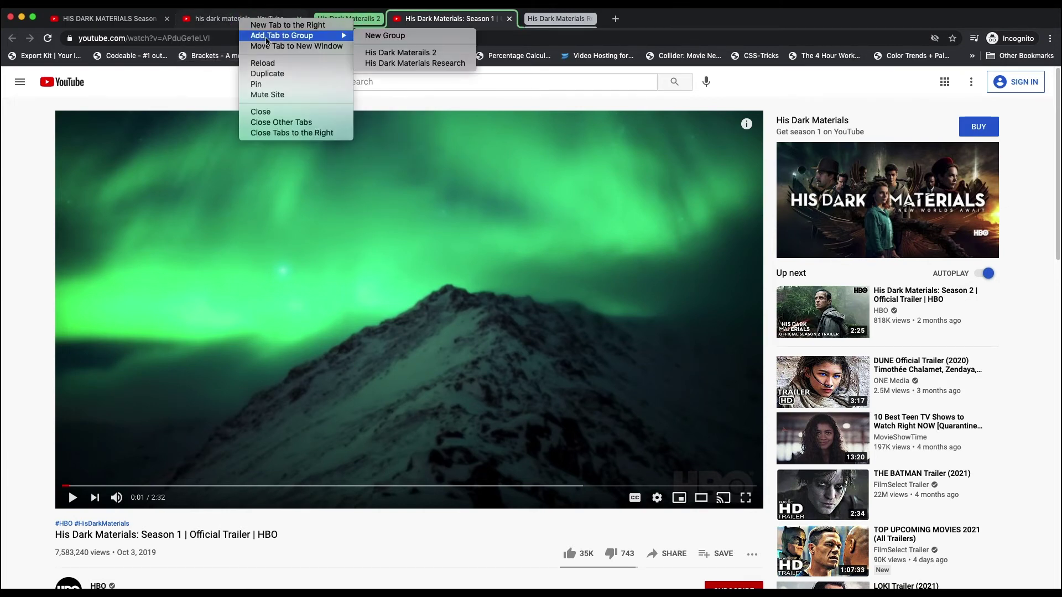
left_click(387, 52)
right_click(118, 21)
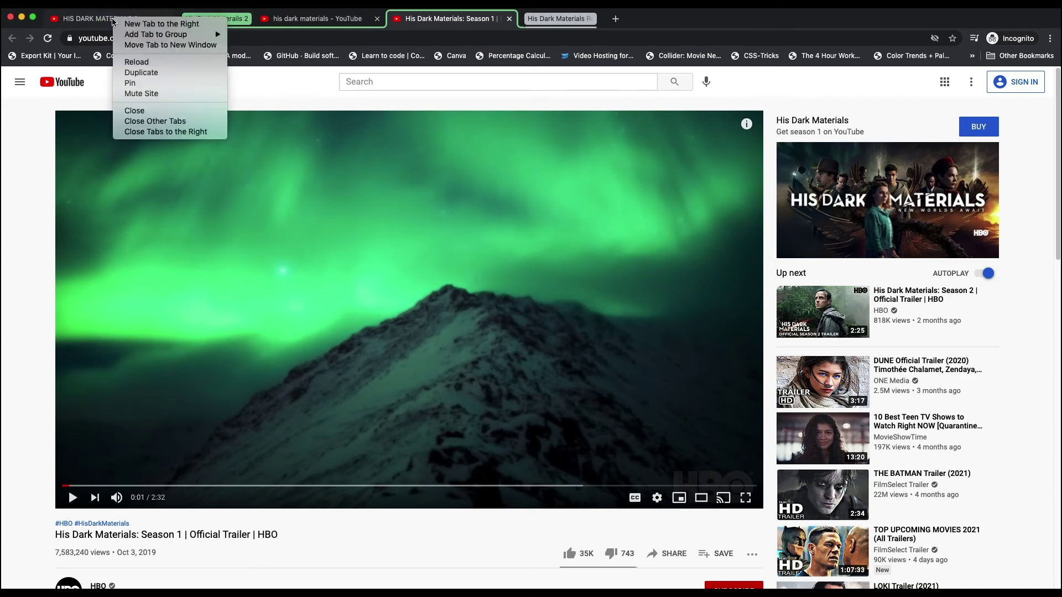
mouse_move(160, 35)
left_click(260, 51)
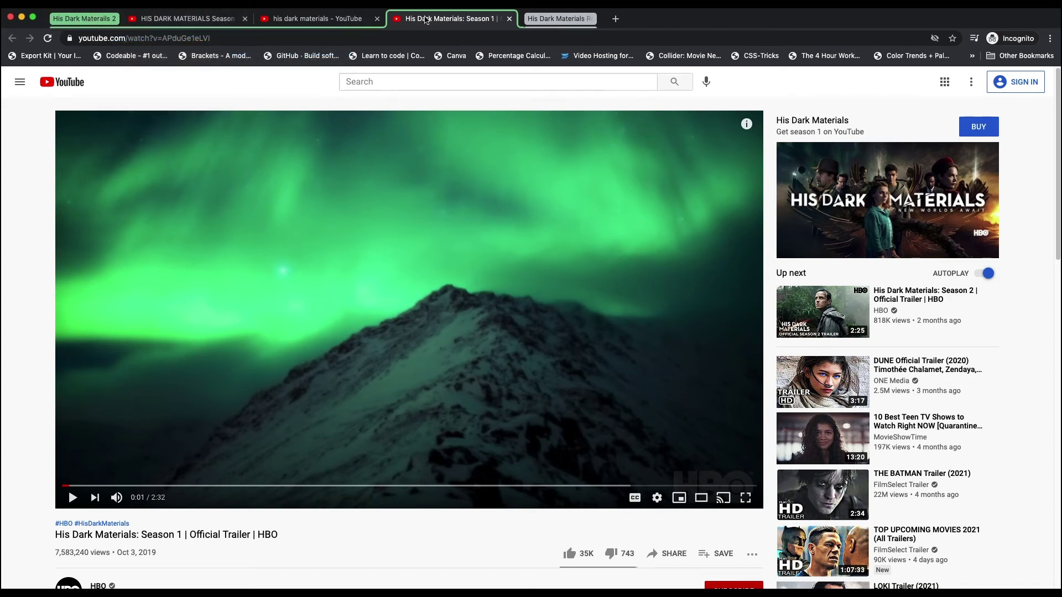
- Expand the Research group, pause the Season 2 breakdown, and leave His Dark Materials 2 collapsed
left_click(522, 19)
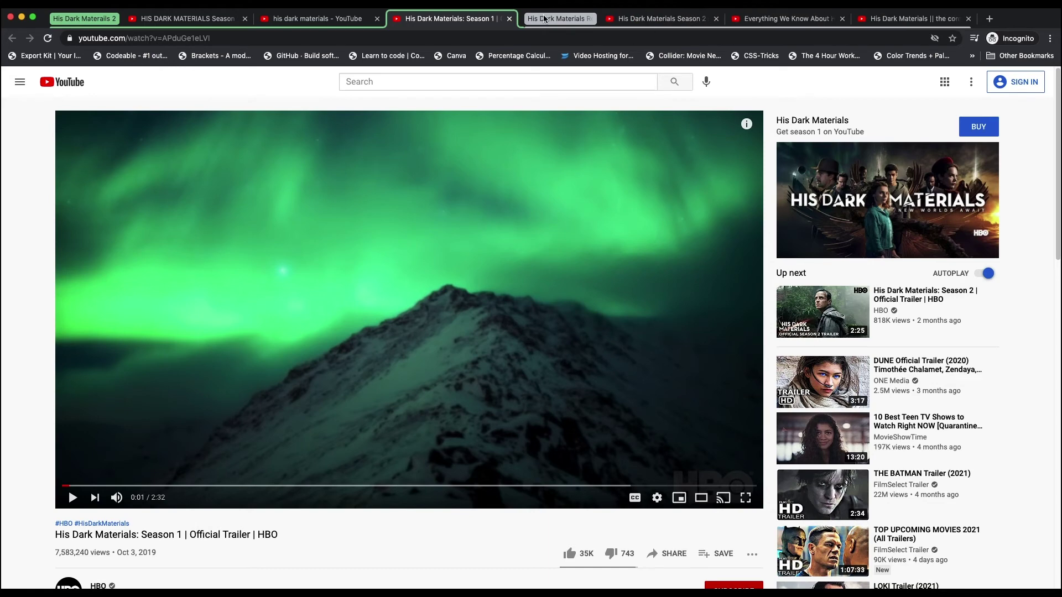
left_click(84, 18)
left_click(73, 497)
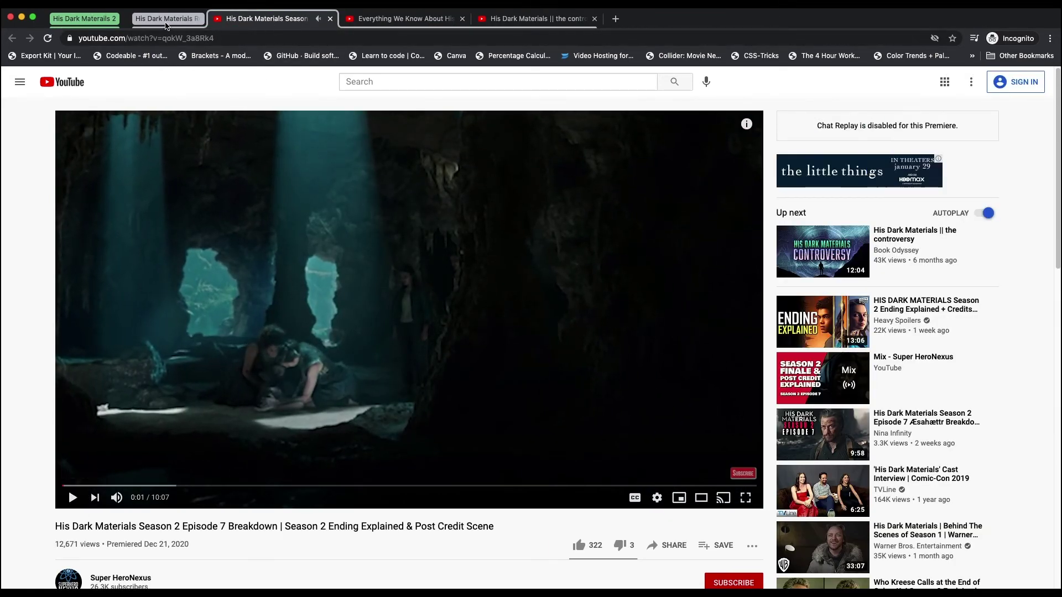
left_click(84, 18)
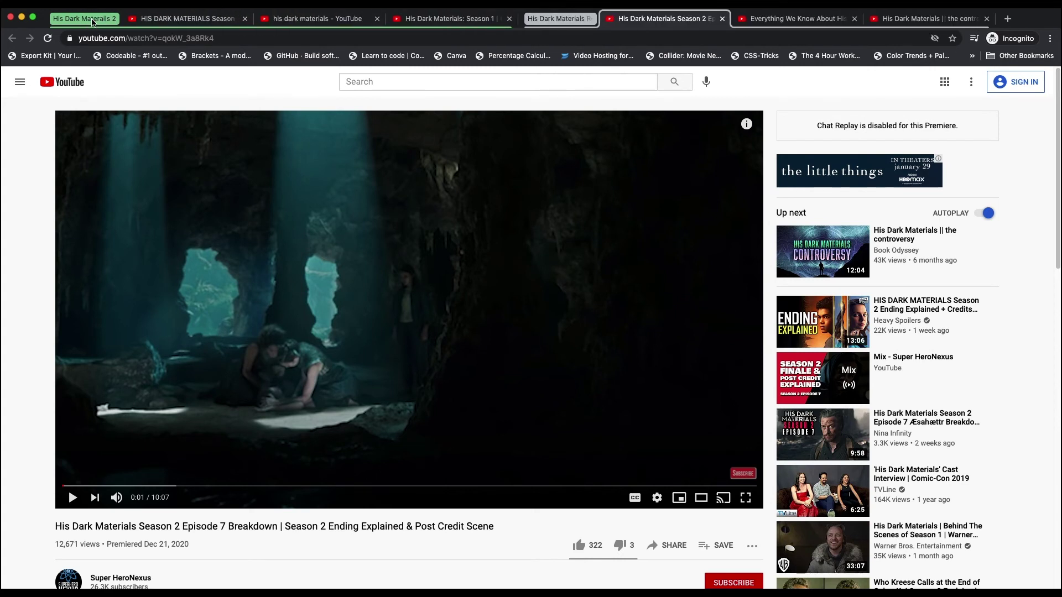
left_click(93, 20)
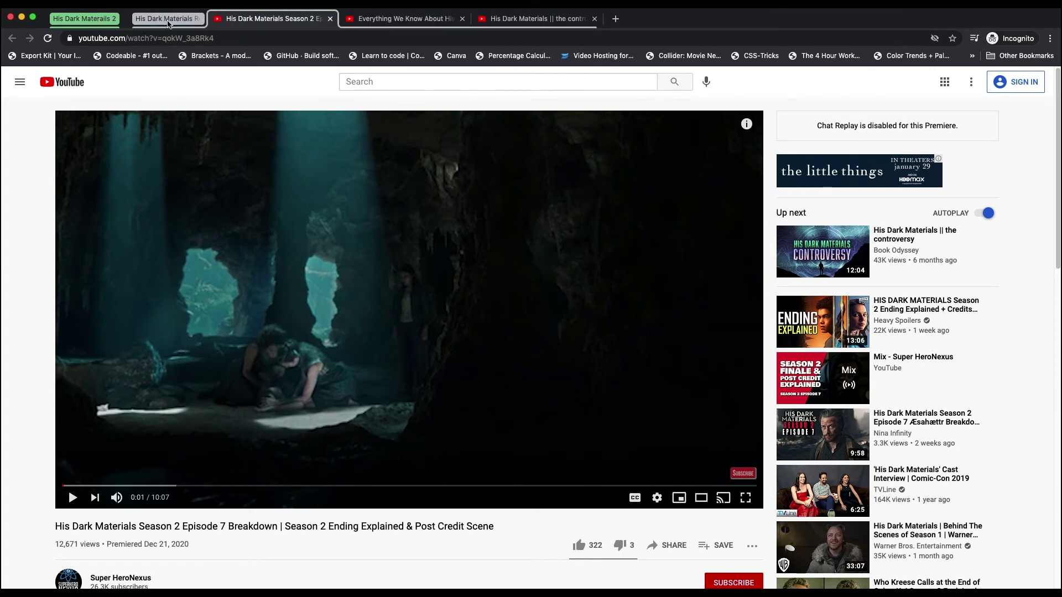